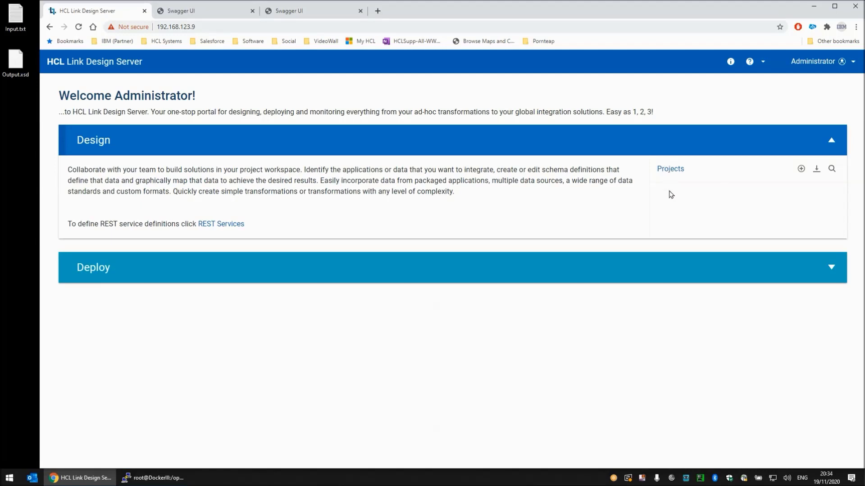
# Create a new project named Project1 and open its workspace
pyautogui.click(801, 168)
pyautogui.click(346, 207)
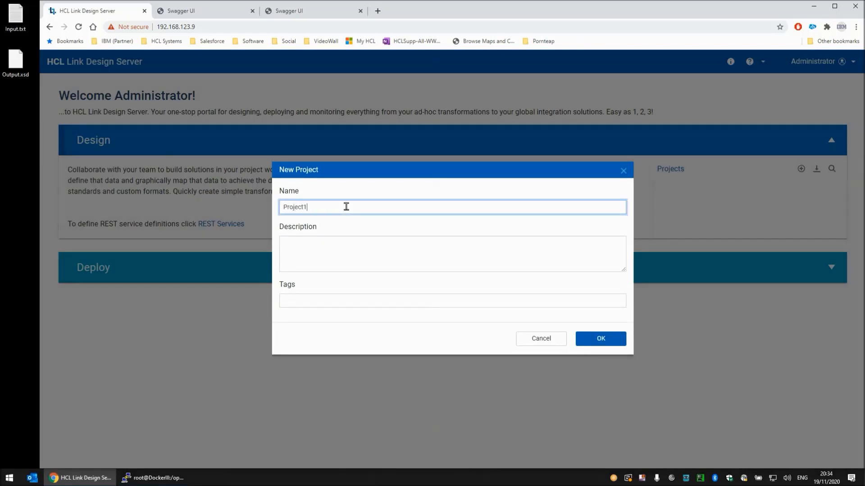
pyautogui.write('Project1')
pyautogui.press('Return')
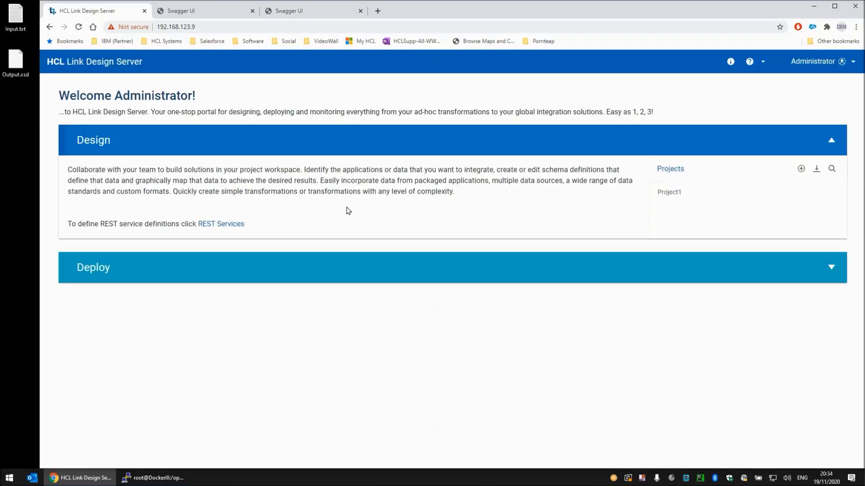
pyautogui.click(688, 198)
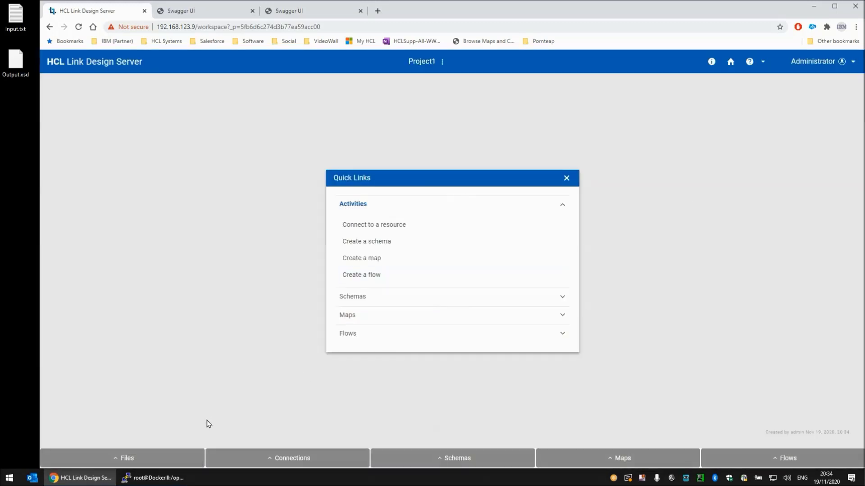
# Check the contents of Input.txt on the desktop and upload it to the project as a new file
pyautogui.click(121, 457)
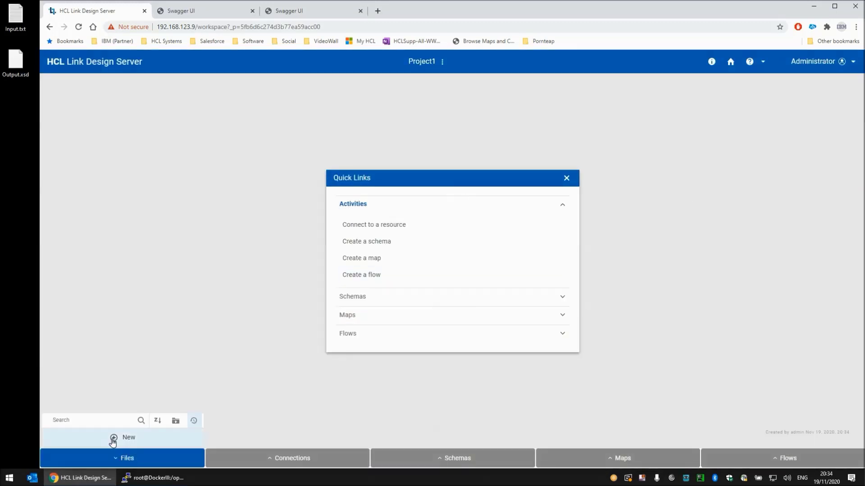
pyautogui.click(127, 440)
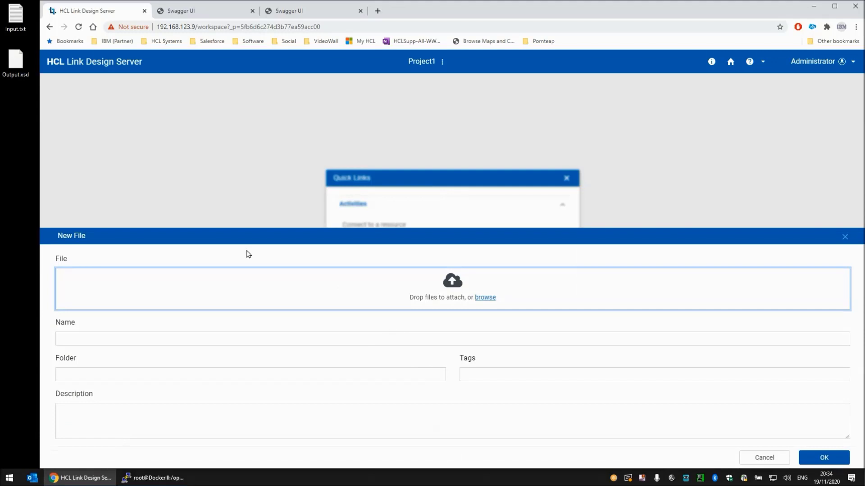
pyautogui.doubleClick(14, 20)
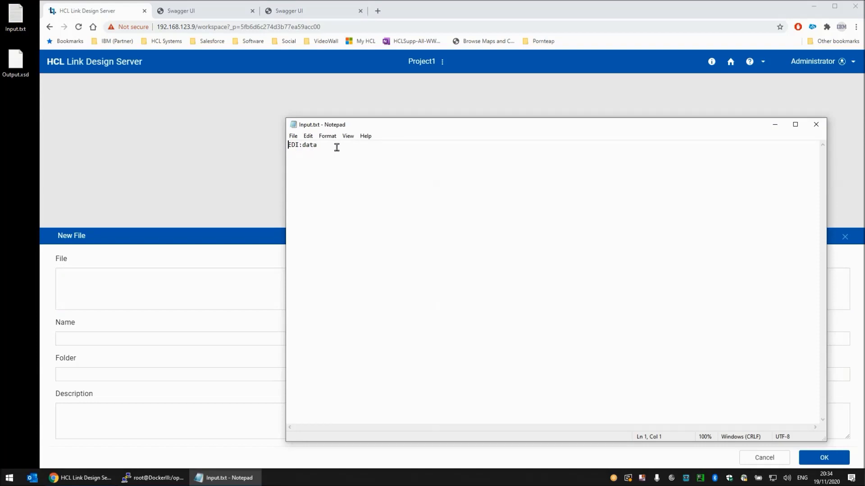
pyautogui.click(816, 125)
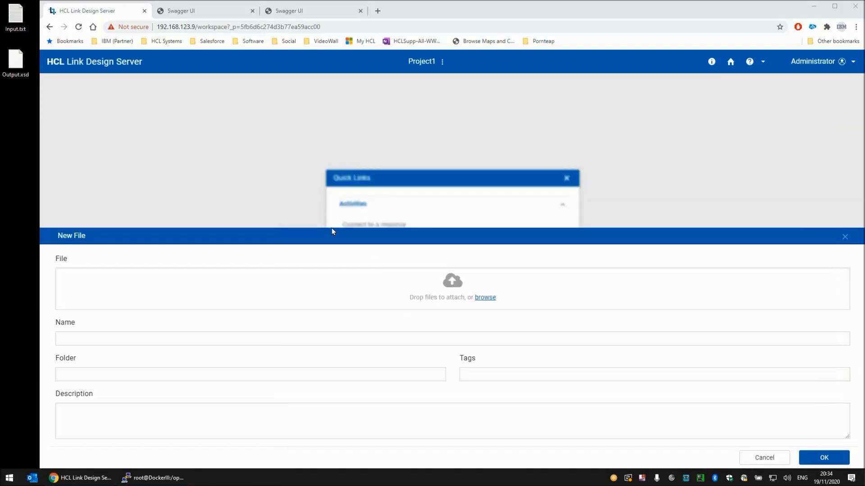
pyautogui.moveTo(15, 17); pyautogui.dragTo(488, 295)
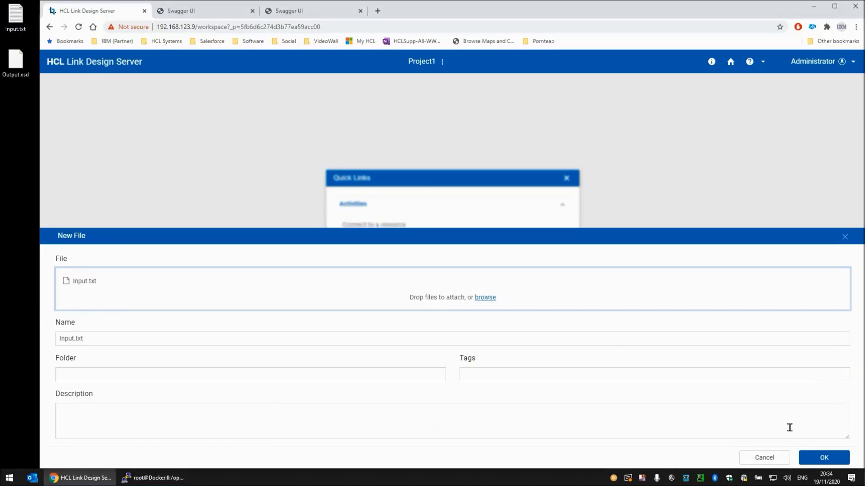
pyautogui.click(817, 456)
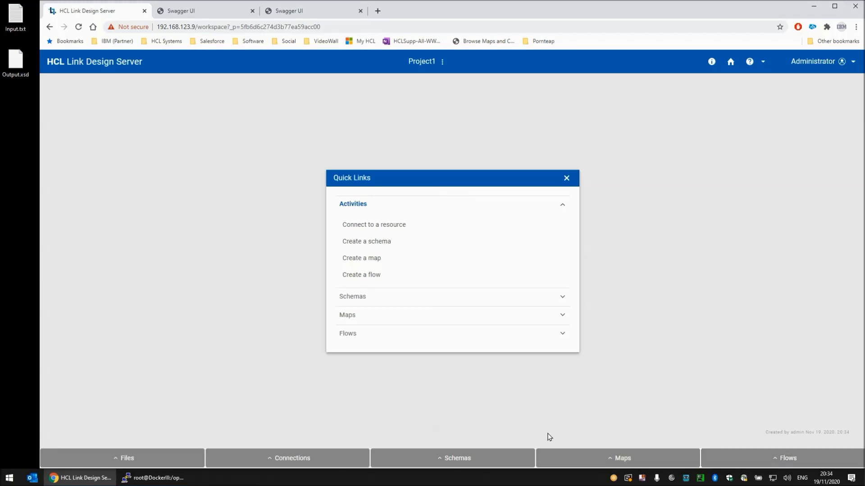
# Import Output.xsd from the desktop into the project as a schema named Output
pyautogui.click(468, 457)
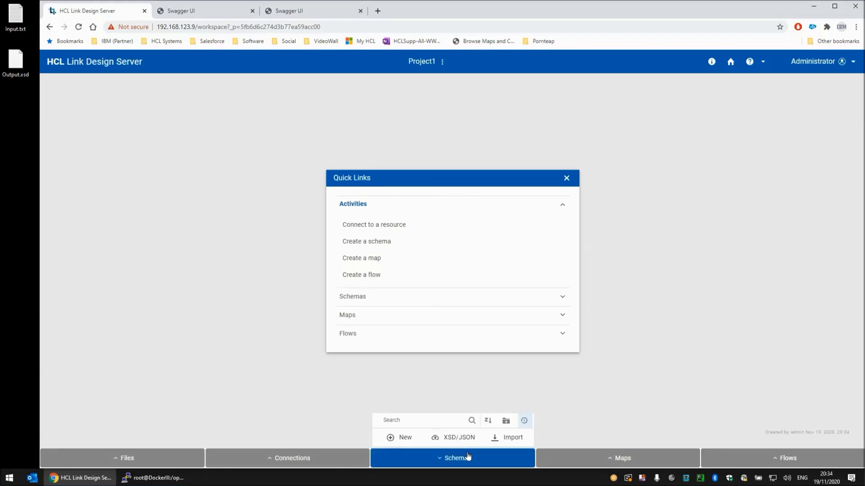
pyautogui.click(453, 437)
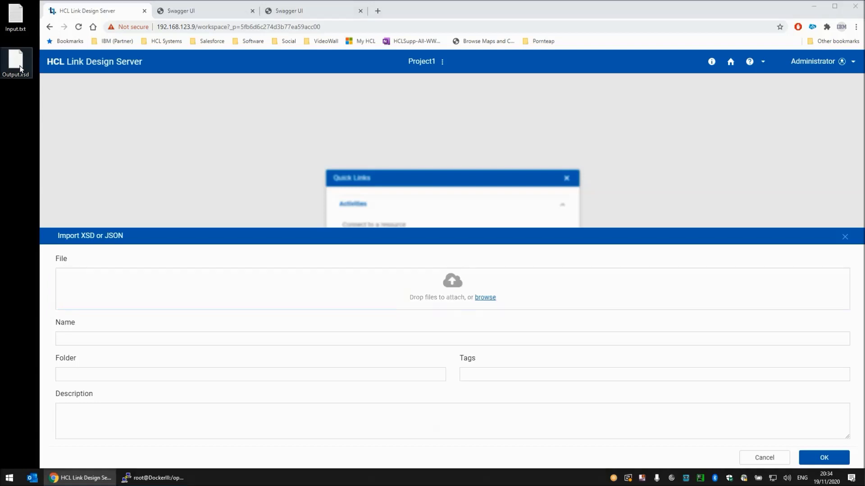
pyautogui.moveTo(20, 69); pyautogui.dragTo(488, 293)
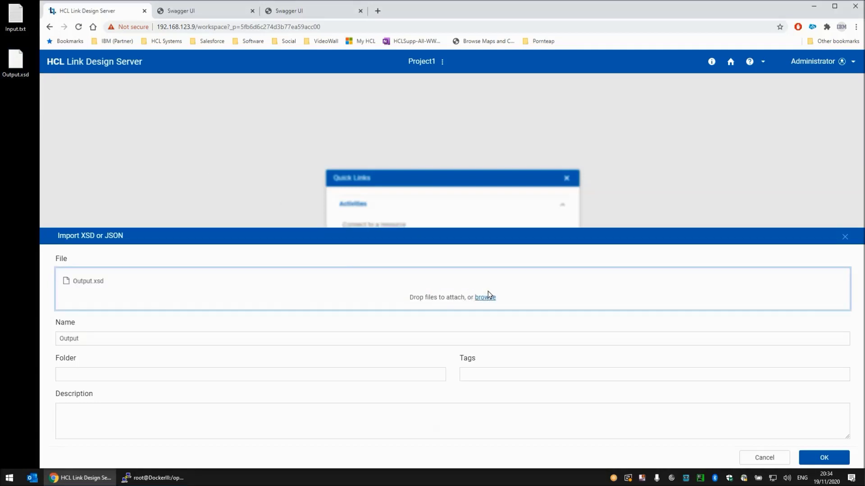
pyautogui.click(826, 458)
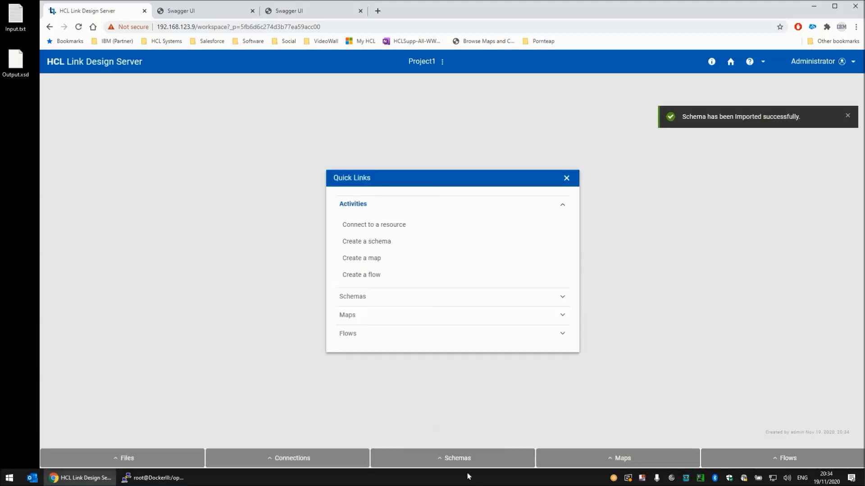
# Create a new blank schema named EdiSchema
pyautogui.click(459, 464)
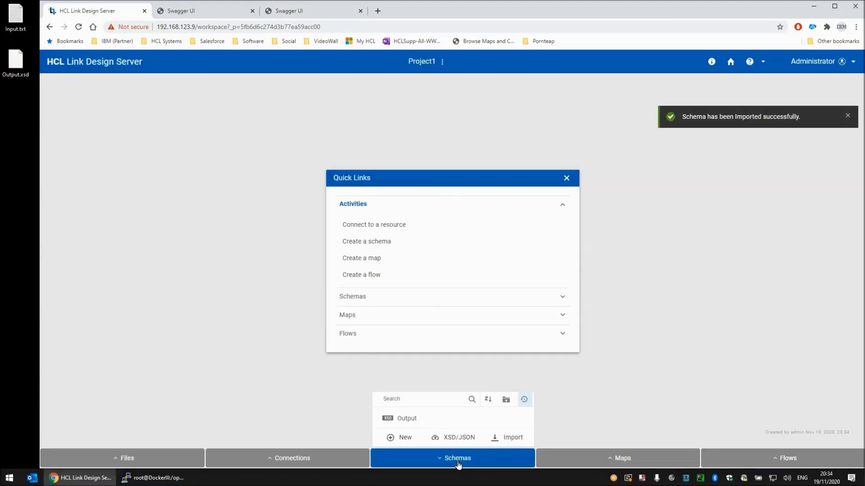
pyautogui.click(405, 438)
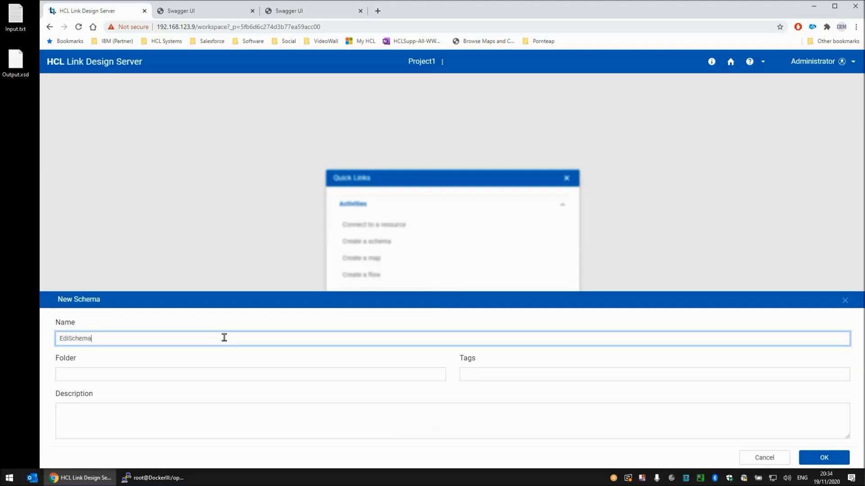
pyautogui.click(819, 462)
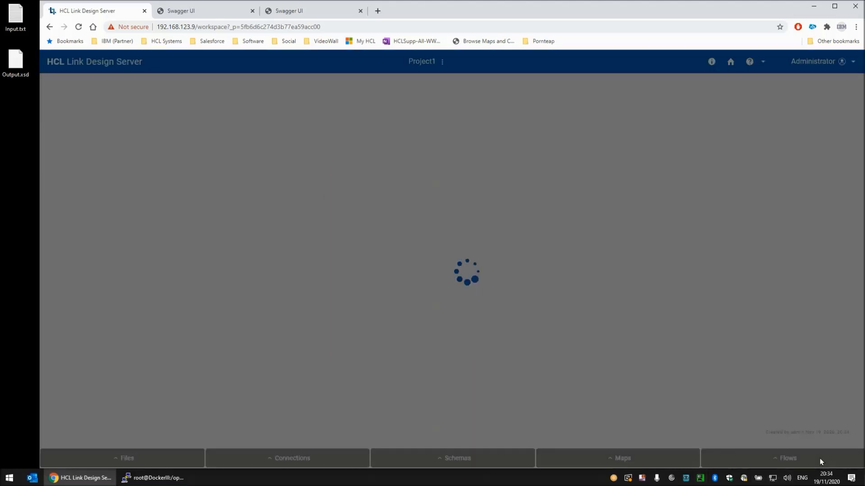
# Add a type named TextItem under Root in the schema dictionary and make it an Item
pyautogui.rightClick(90, 120)
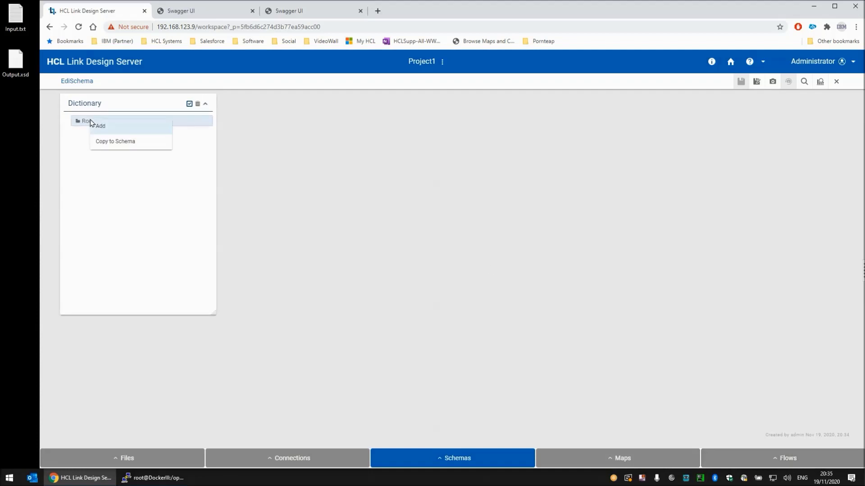
pyautogui.click(111, 127)
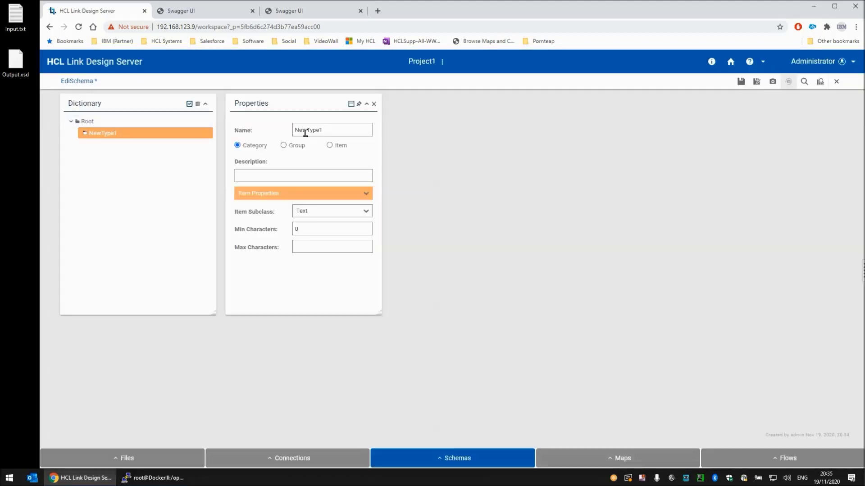
pyautogui.doubleClick(339, 132)
pyautogui.write('TextItem')
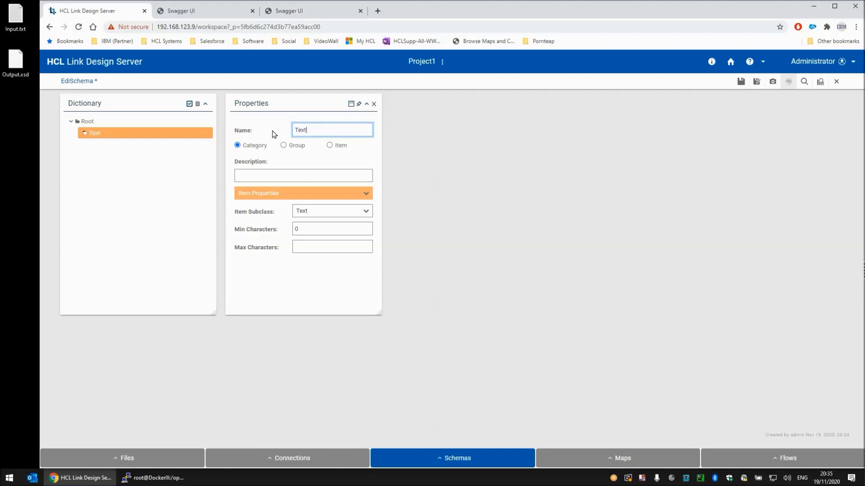
pyautogui.click(286, 194)
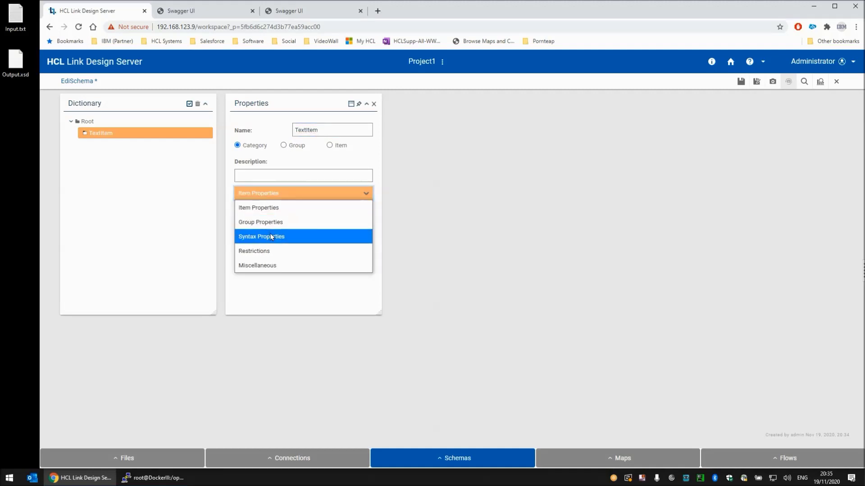
pyautogui.click(284, 206)
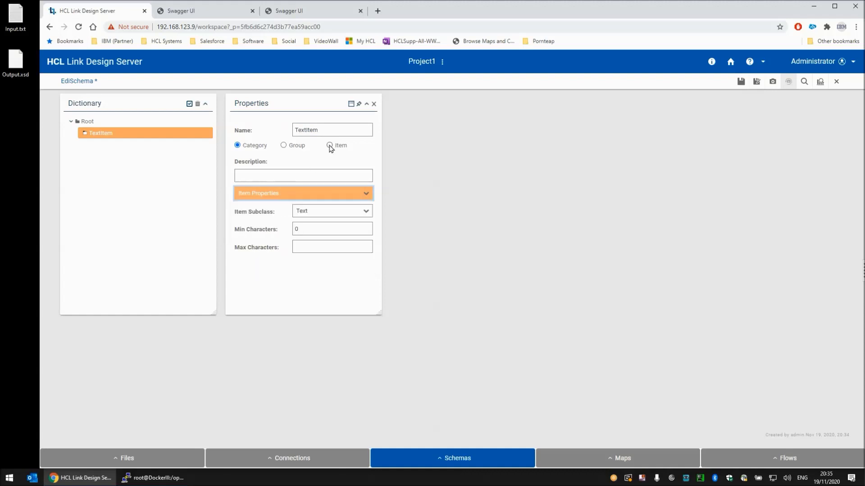
pyautogui.click(329, 145)
# Give TextItem a literal initiator with the value EDI: in its syntax properties, and save and close the schema
pyautogui.click(276, 194)
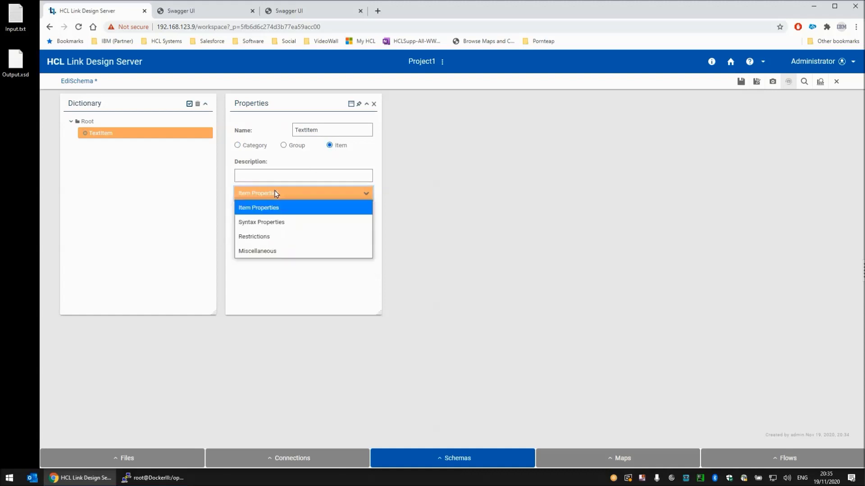
pyautogui.click(272, 223)
pyautogui.click(315, 213)
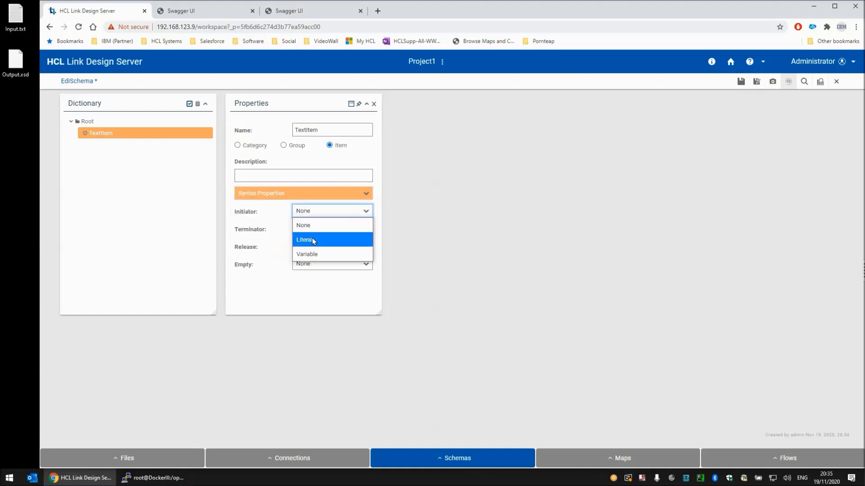
pyautogui.click(313, 239)
pyautogui.click(311, 230)
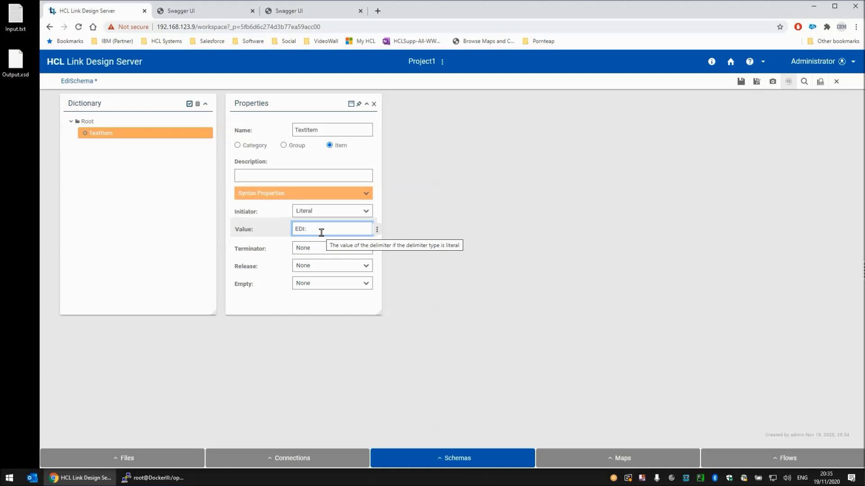
pyautogui.click(374, 105)
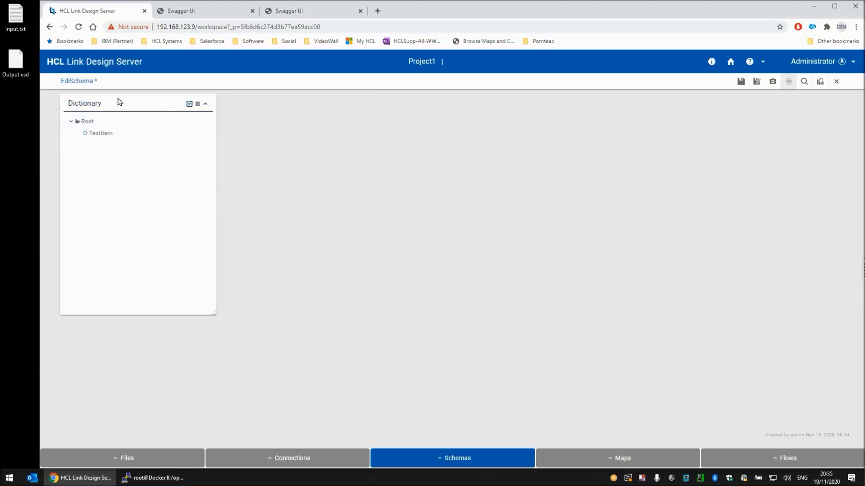
pyautogui.click(741, 81)
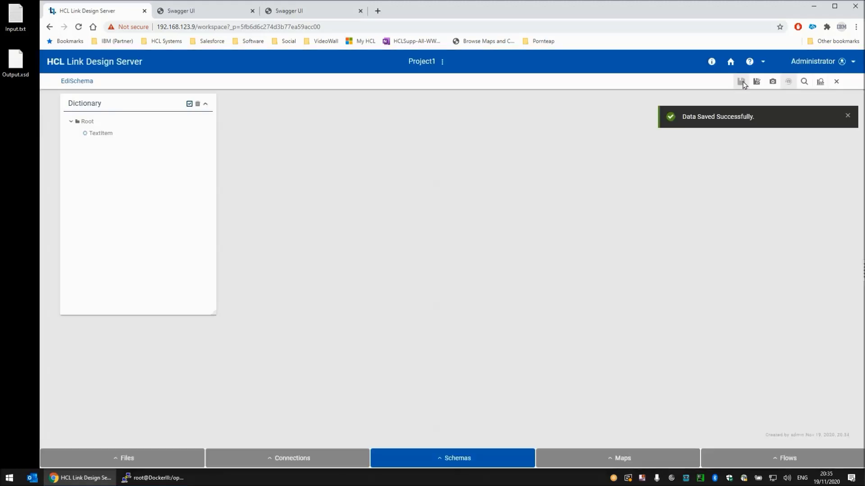
pyautogui.click(835, 83)
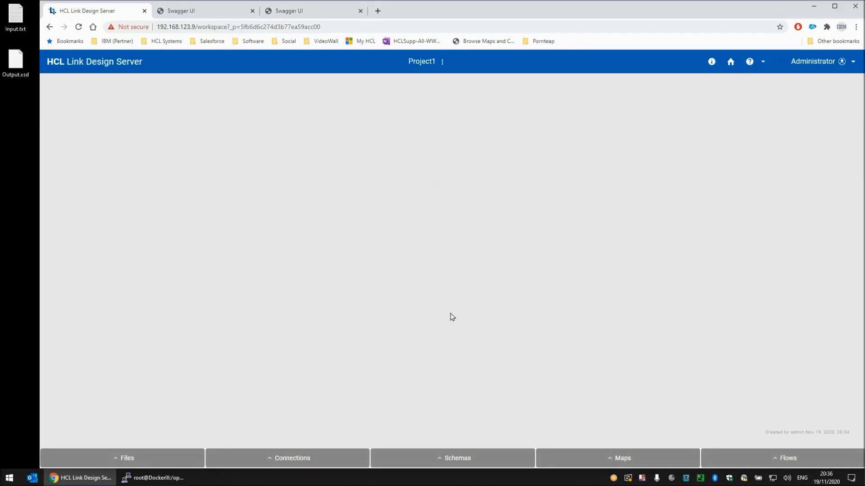
# Create a new map named Edi2Xml
pyautogui.click(622, 459)
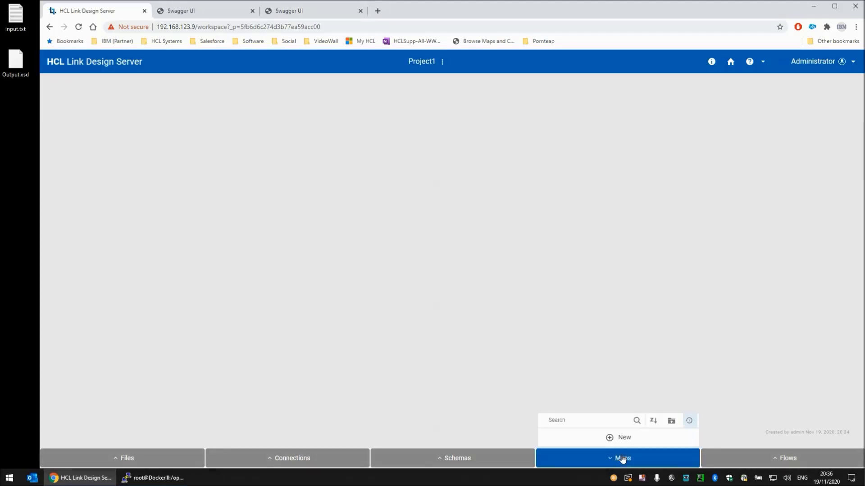
pyautogui.click(622, 443)
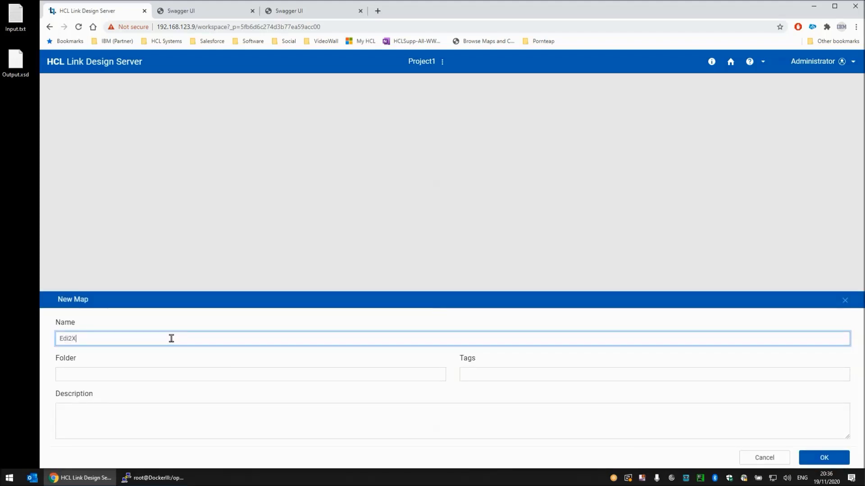
pyautogui.click(819, 458)
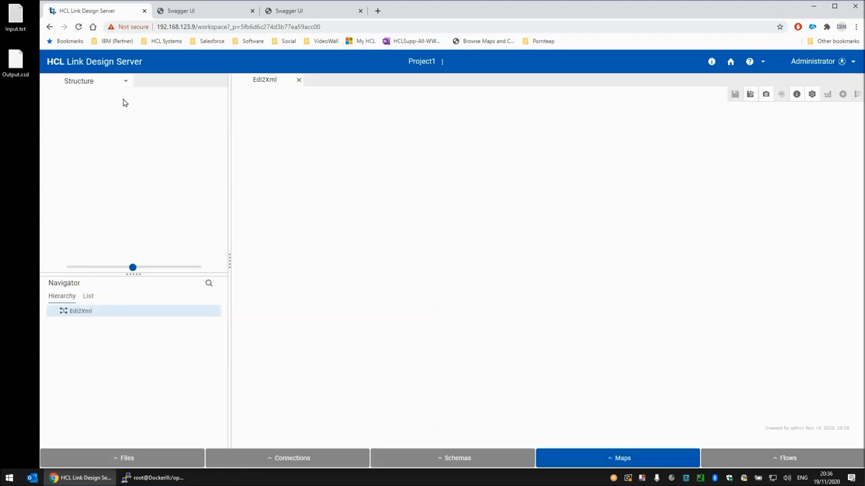
# Start a new map source named In1 that uses a command-line connection of type File pointing to Input.txt
pyautogui.click(82, 82)
pyautogui.click(83, 96)
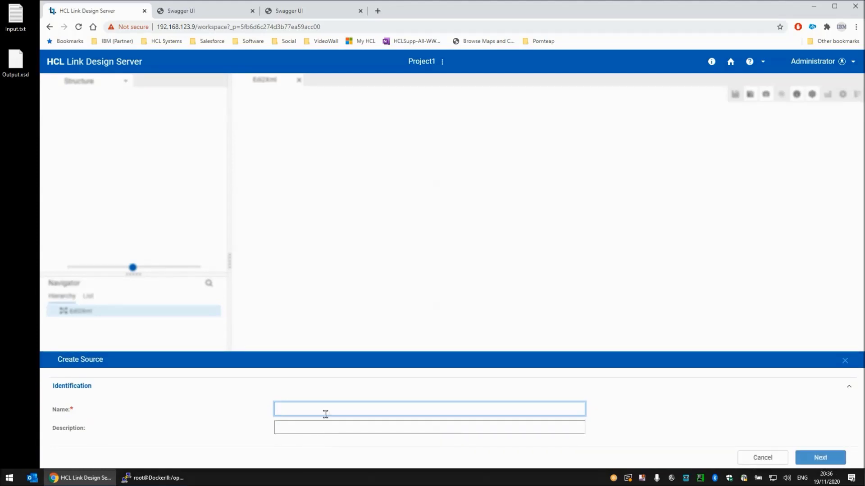
pyautogui.write('In1')
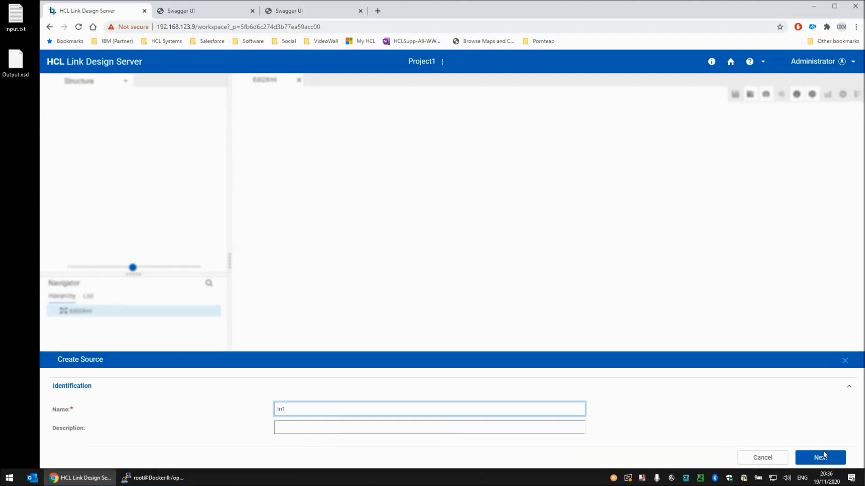
pyautogui.click(820, 457)
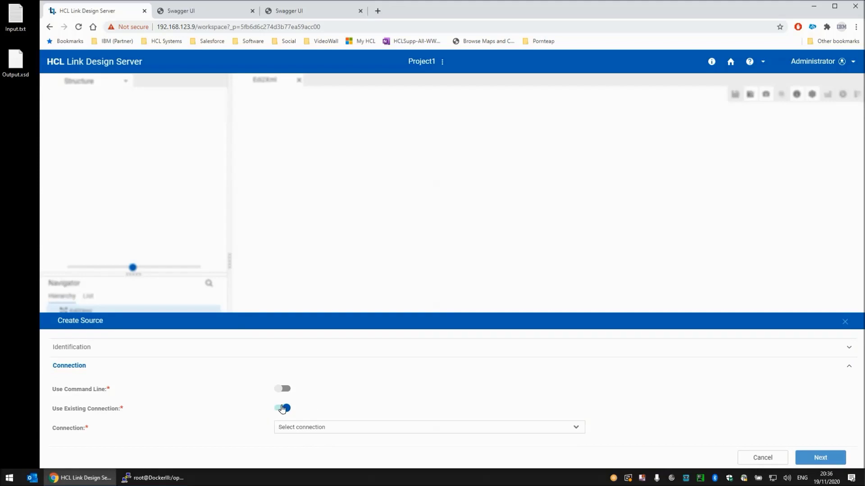
pyautogui.click(281, 389)
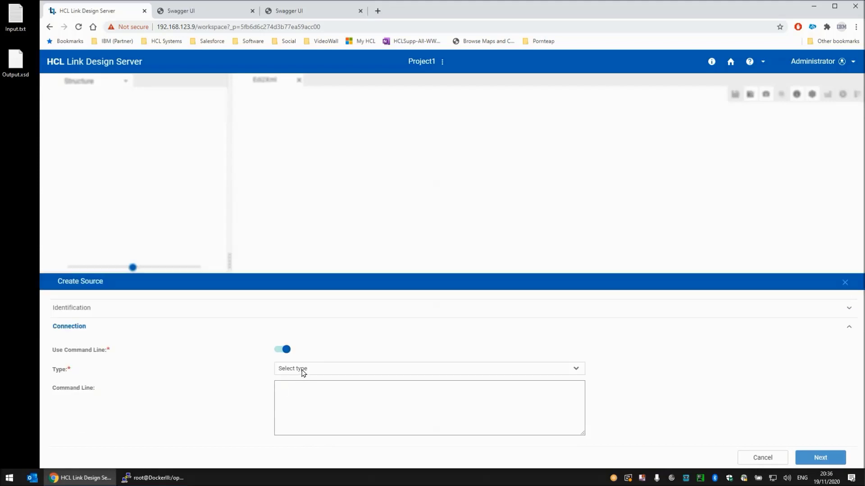
pyautogui.click(303, 370)
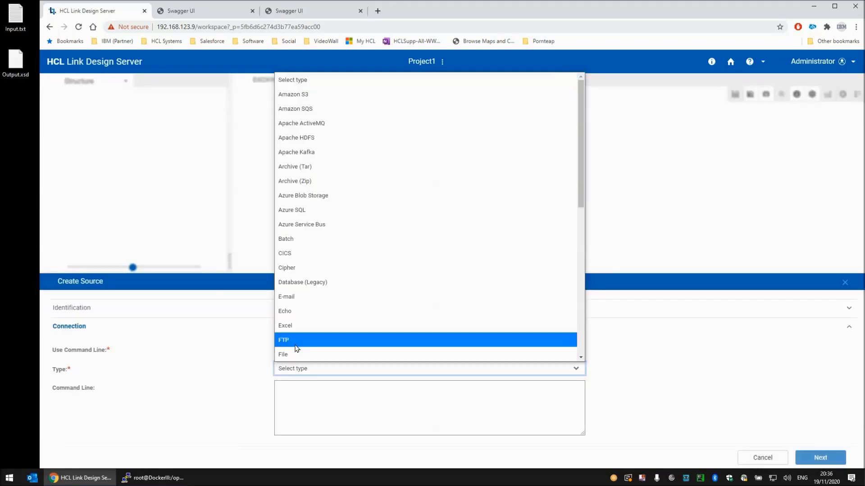
pyautogui.click(293, 354)
pyautogui.click(308, 400)
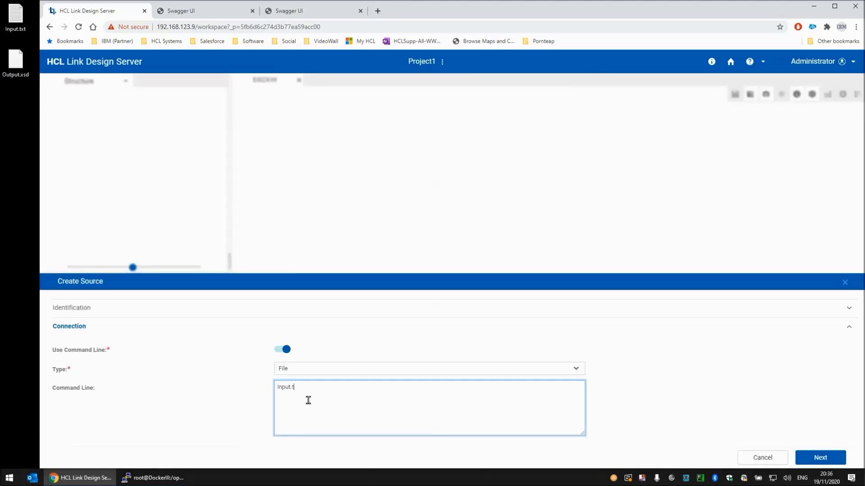
pyautogui.click(816, 458)
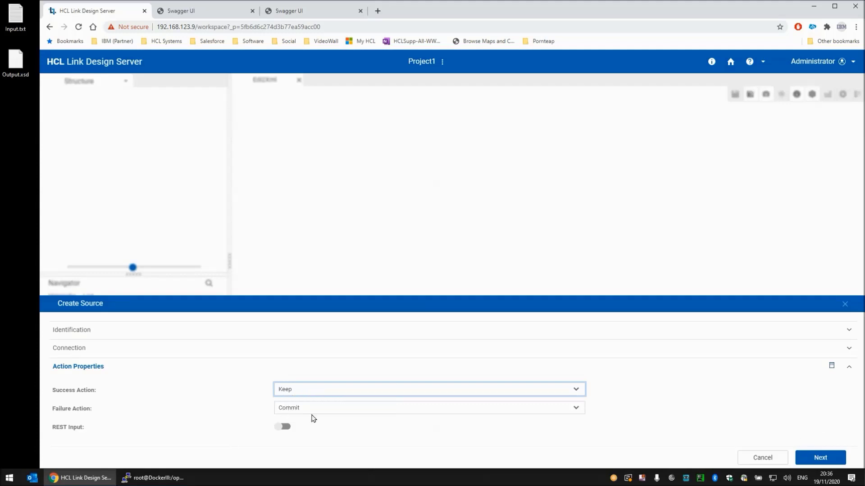
# Keep the default action properties for source In1 and create it with schema EdiSchema and type TextItem
pyautogui.click(816, 458)
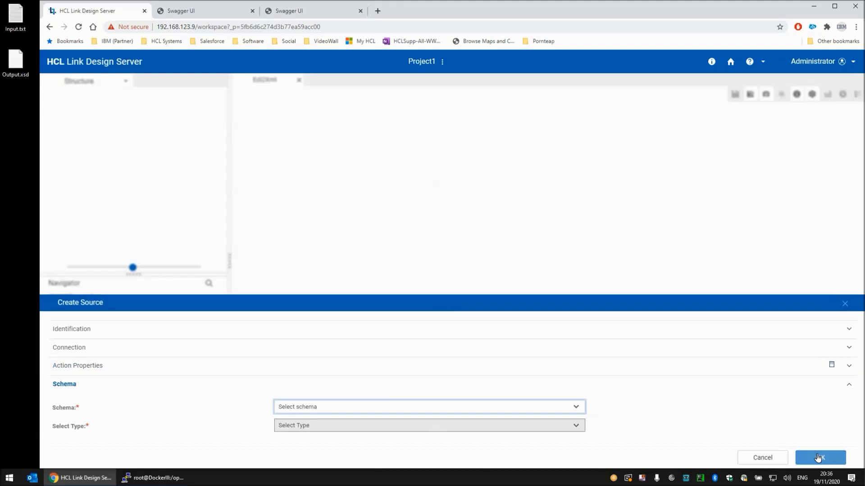
pyautogui.click(337, 410)
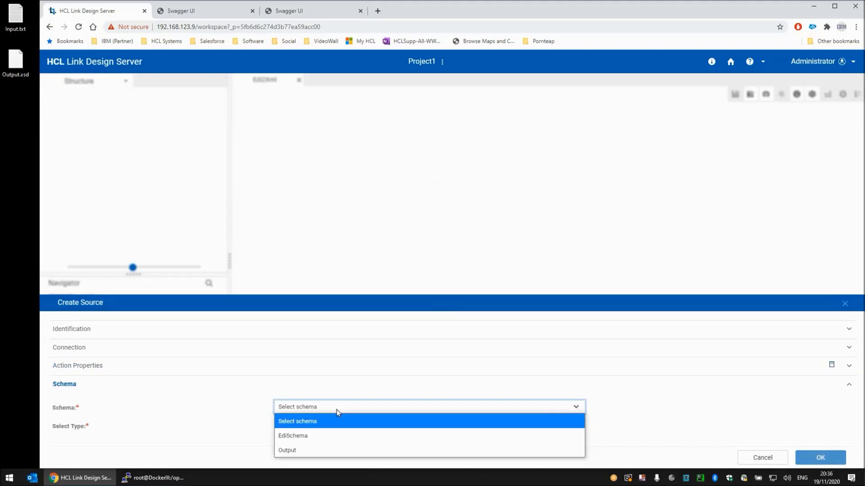
pyautogui.click(310, 436)
pyautogui.click(314, 426)
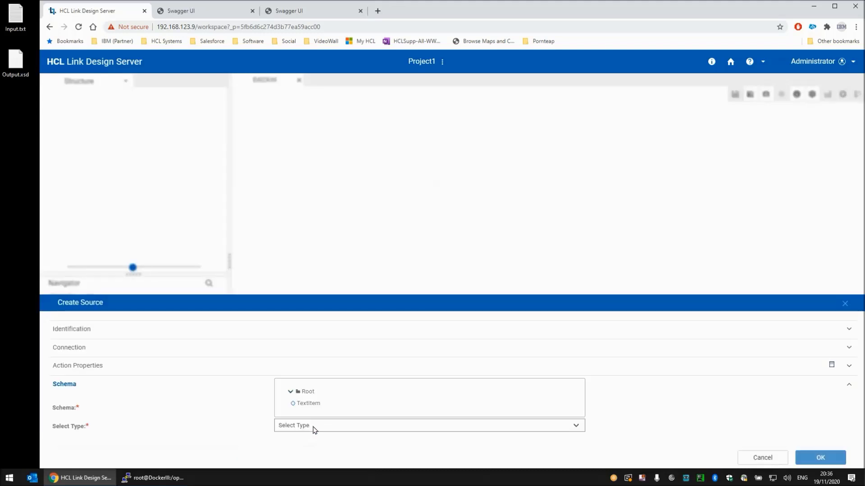
pyautogui.click(314, 404)
pyautogui.click(815, 462)
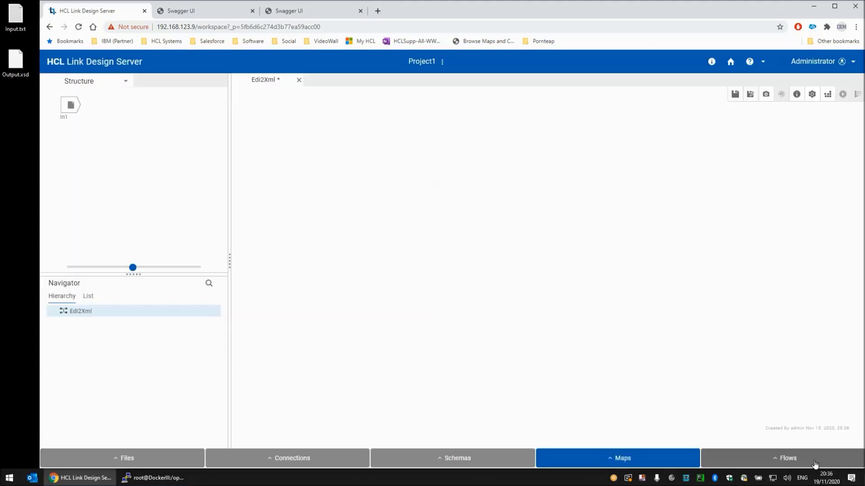
# Start a new map target named Out1 that uses a command-line connection of type File writing to Output.xml
pyautogui.click(86, 82)
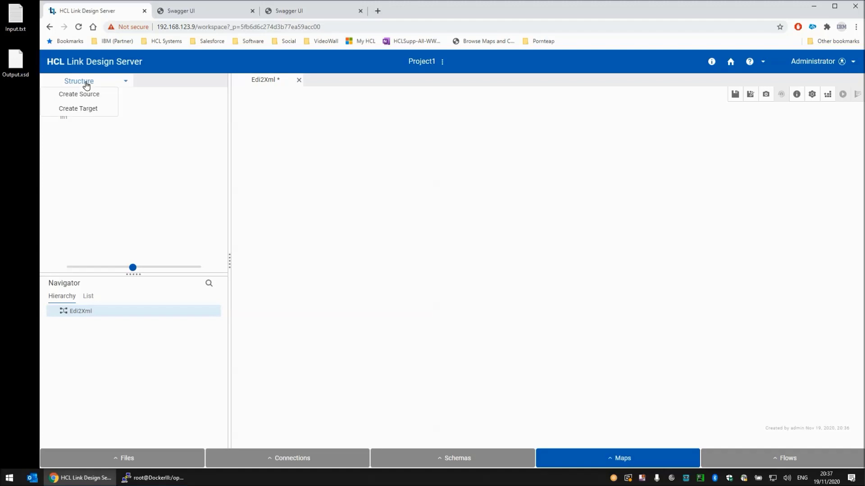
pyautogui.click(82, 112)
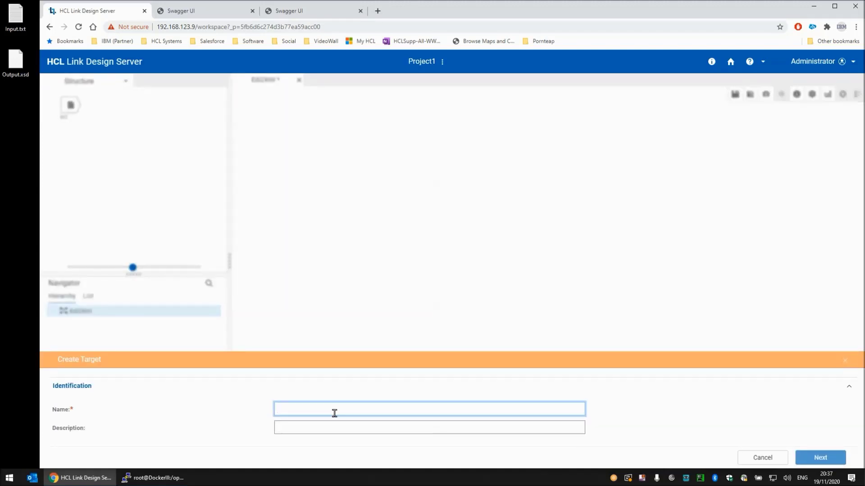
pyautogui.write('Ou')
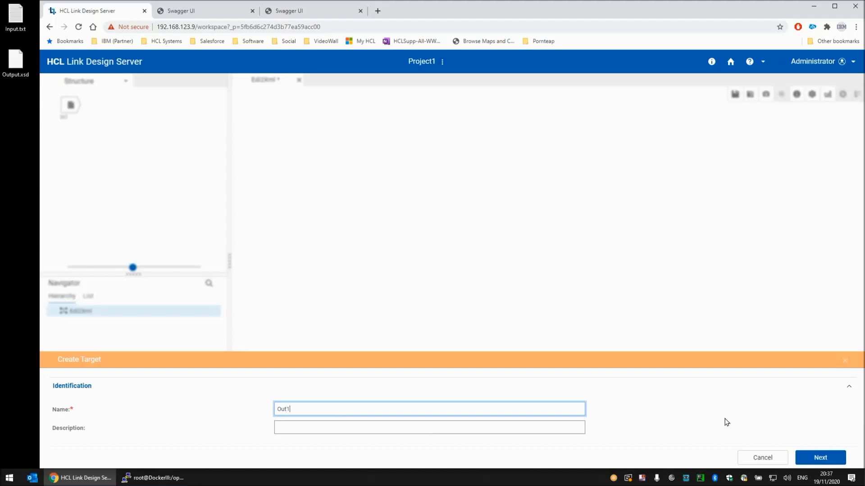
pyautogui.write('t1')
pyautogui.click(806, 457)
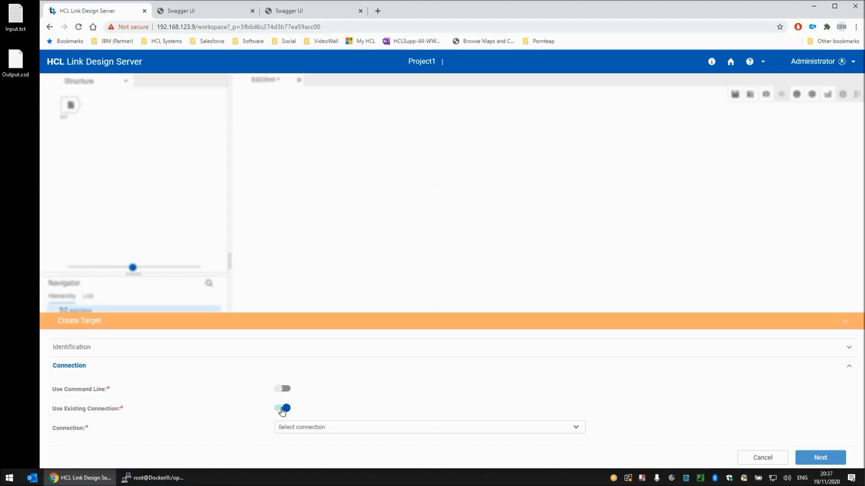
pyautogui.click(283, 391)
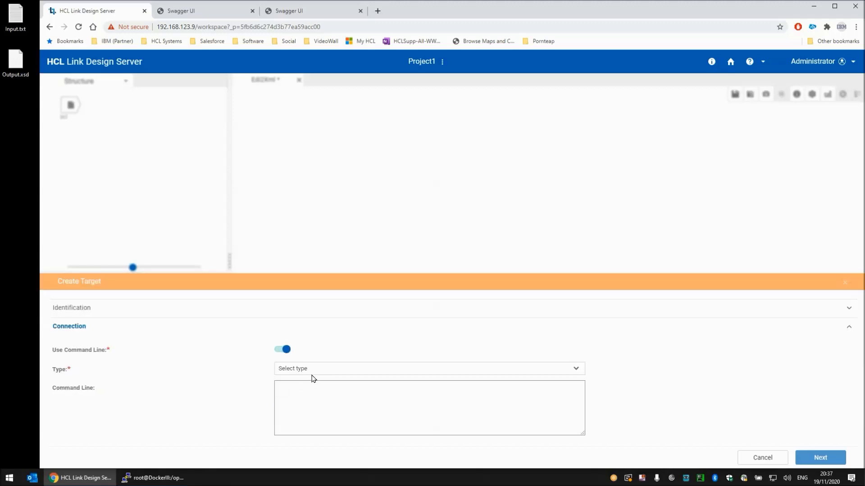
pyautogui.click(312, 371)
pyautogui.scroll(-1, 312, 354)
pyautogui.click(303, 331)
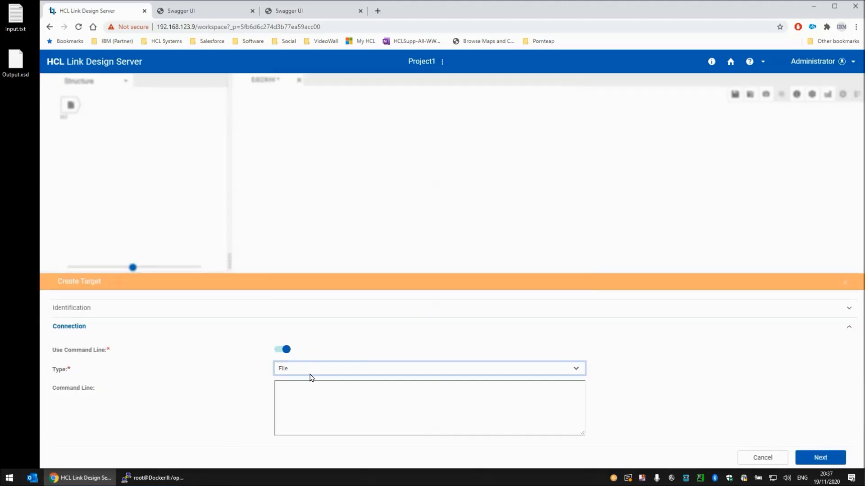
pyautogui.click(310, 389)
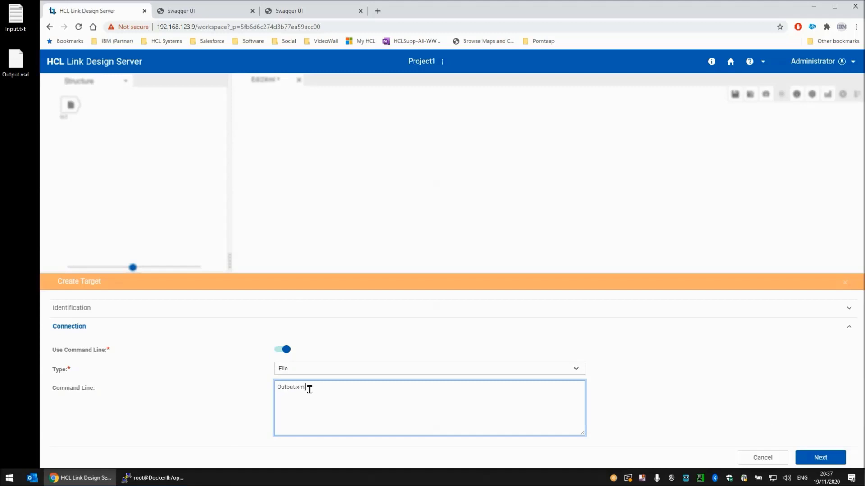
pyautogui.click(816, 457)
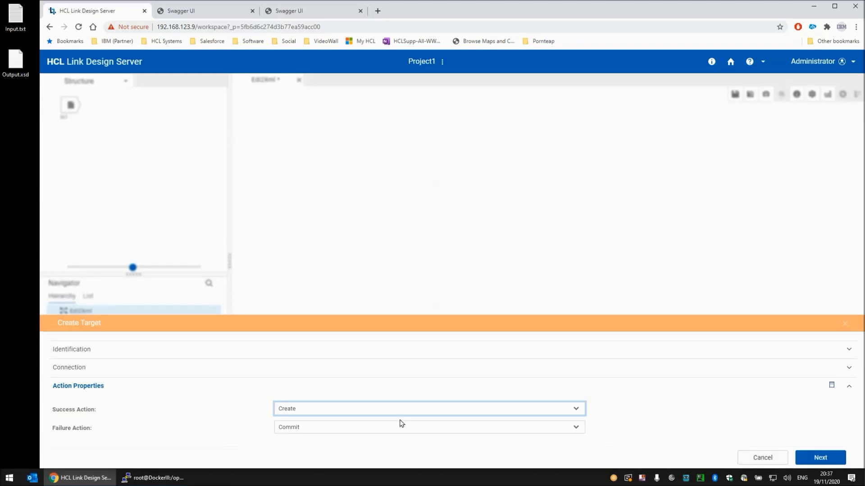
# Keep Create as the success action for target Out1 and create it with schema Output and type XSD
pyautogui.click(319, 411)
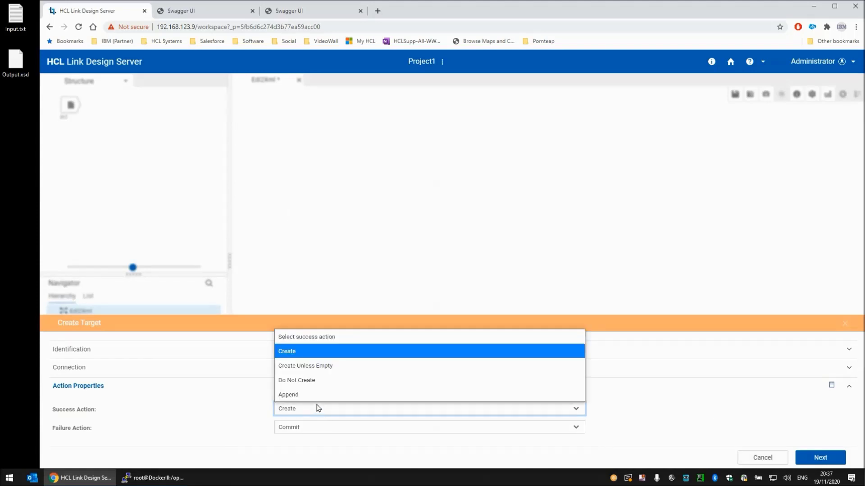
pyautogui.click(318, 407)
pyautogui.click(826, 458)
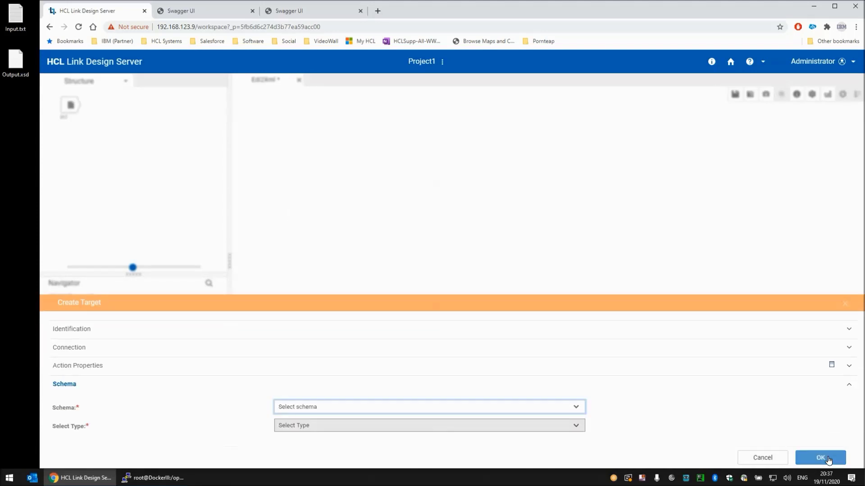
pyautogui.click(310, 411)
pyautogui.click(304, 449)
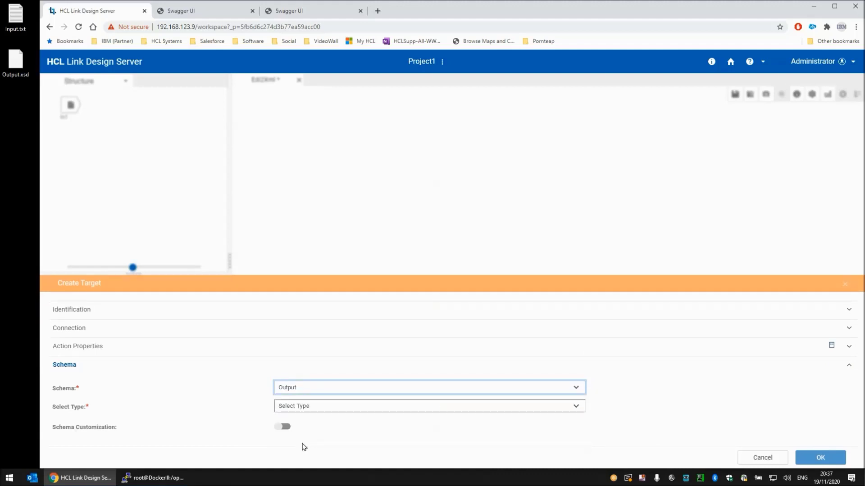
pyautogui.click(320, 407)
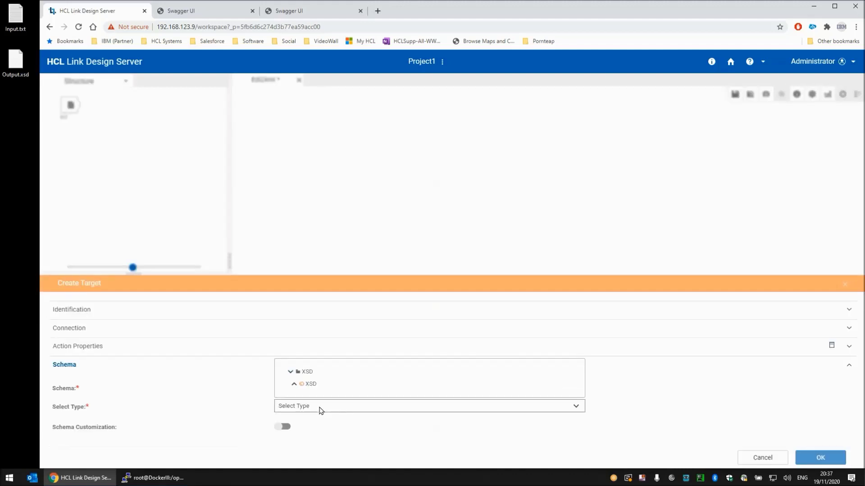
pyautogui.click(312, 386)
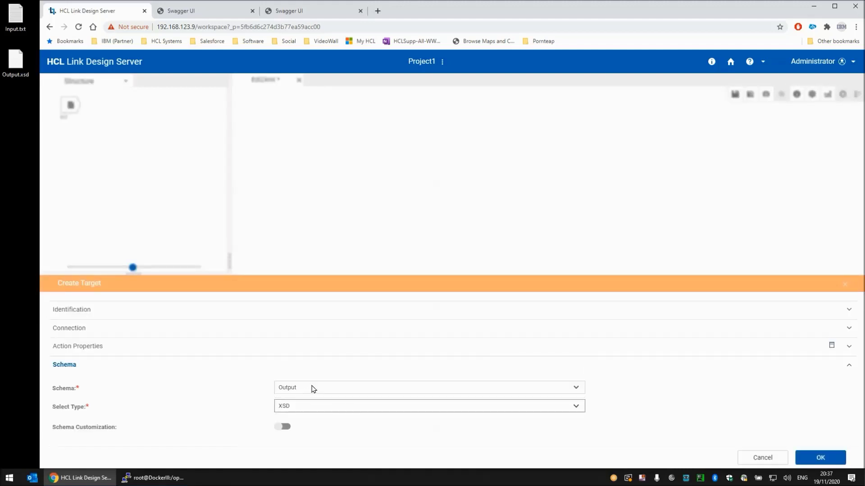
pyautogui.click(820, 458)
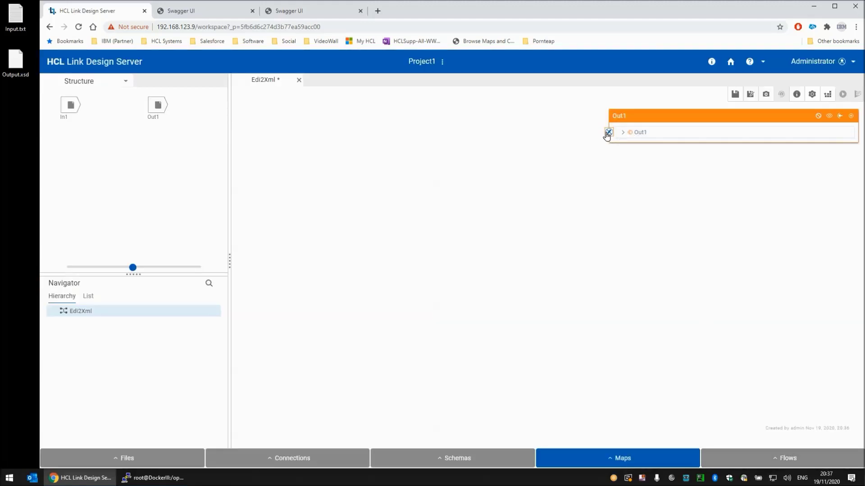
# Expand Out1's prolog and global branches, show source In1 on the map, and map In1 to Data under the Root sequence
pyautogui.click(622, 134)
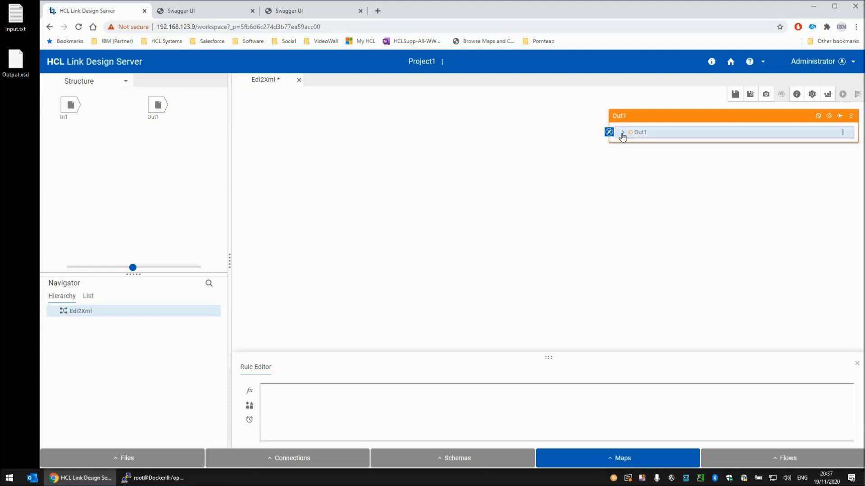
pyautogui.click(622, 134)
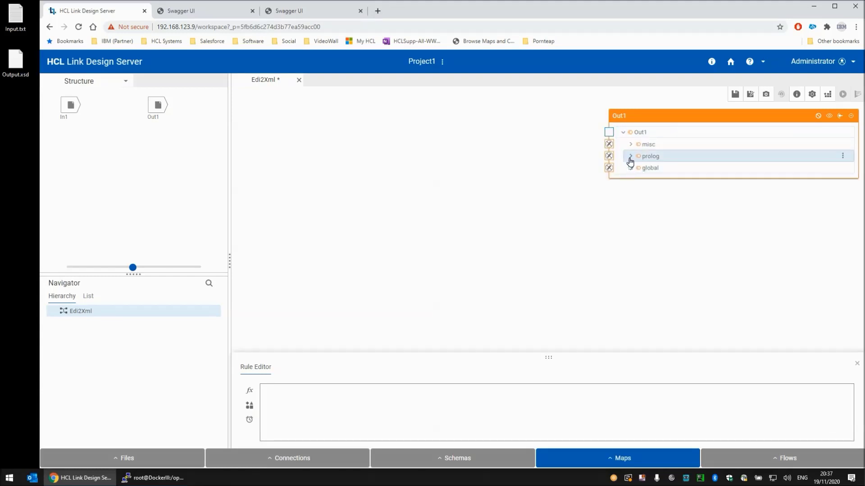
pyautogui.click(629, 157)
pyautogui.click(630, 202)
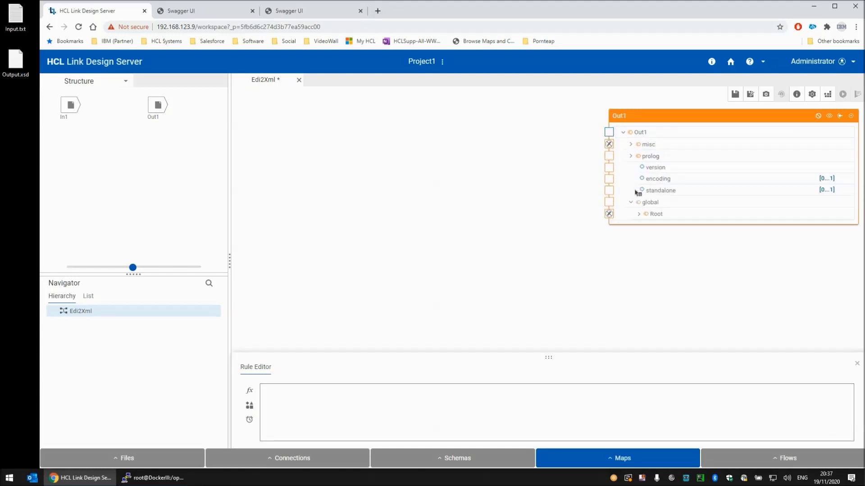
pyautogui.click(637, 216)
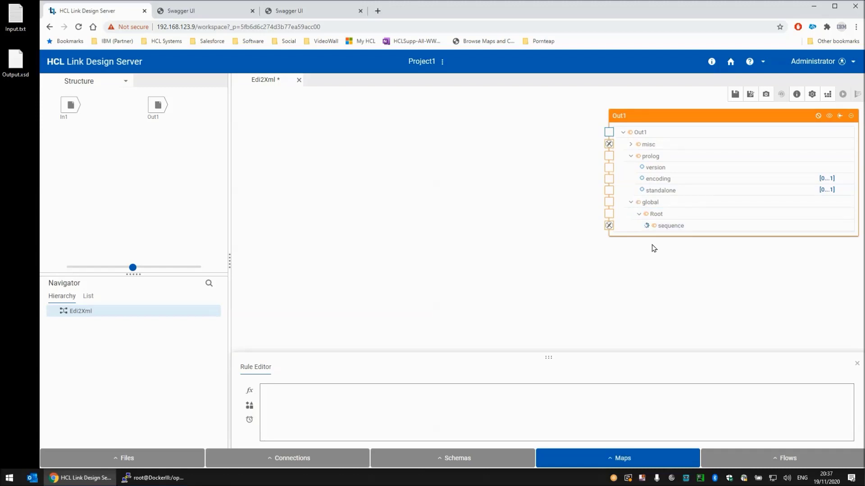
pyautogui.rightClick(75, 110)
pyautogui.click(87, 116)
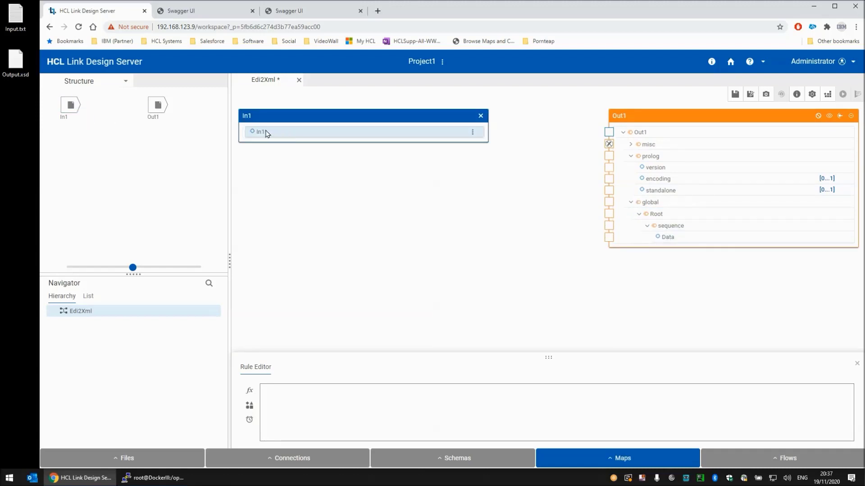
pyautogui.moveTo(259, 135); pyautogui.dragTo(668, 240)
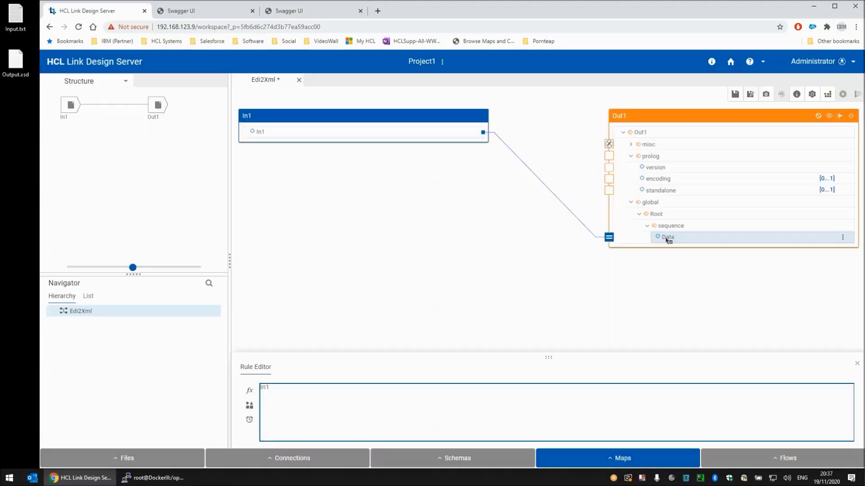
# Set the mapping rule of Out1's misc element to NONE and the rule of prolog to "1.0"
pyautogui.click(608, 145)
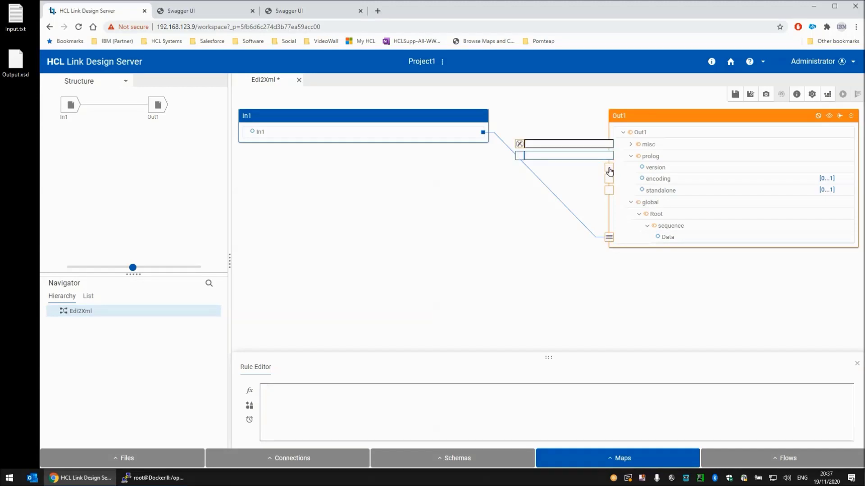
pyautogui.click(541, 144)
pyautogui.write('NONE')
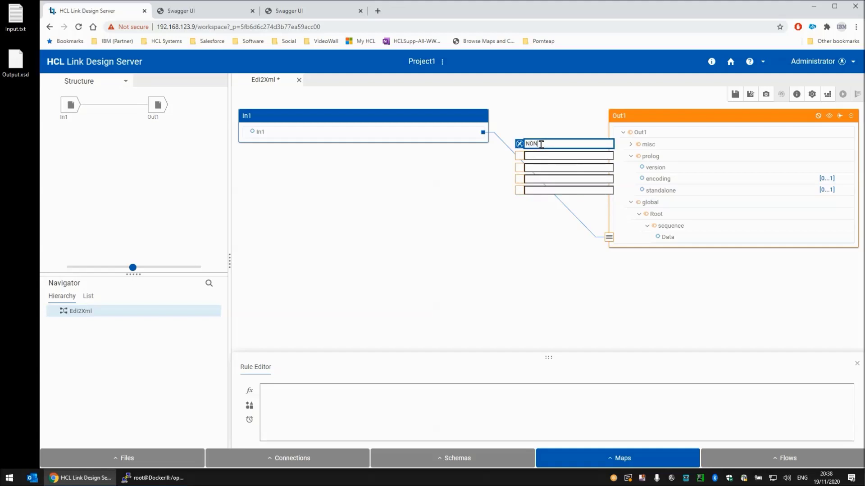
pyautogui.press('Return')
pyautogui.click(544, 155)
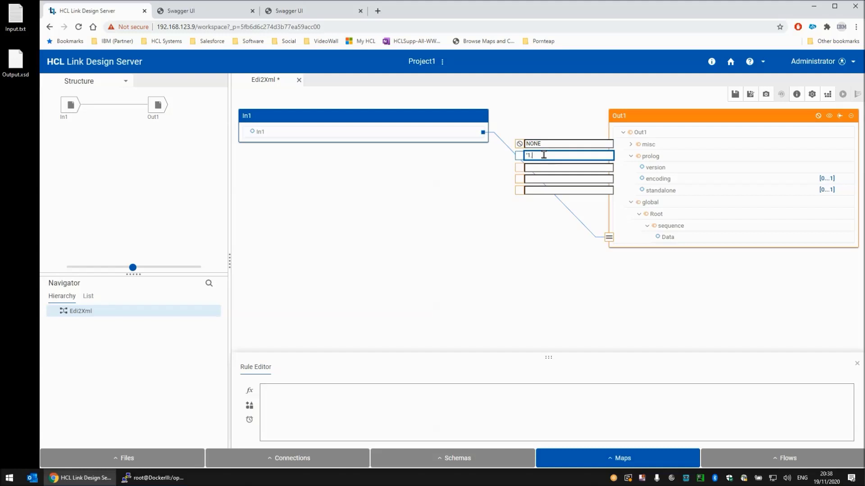
pyautogui.write('"1.0"')
pyautogui.press('Return')
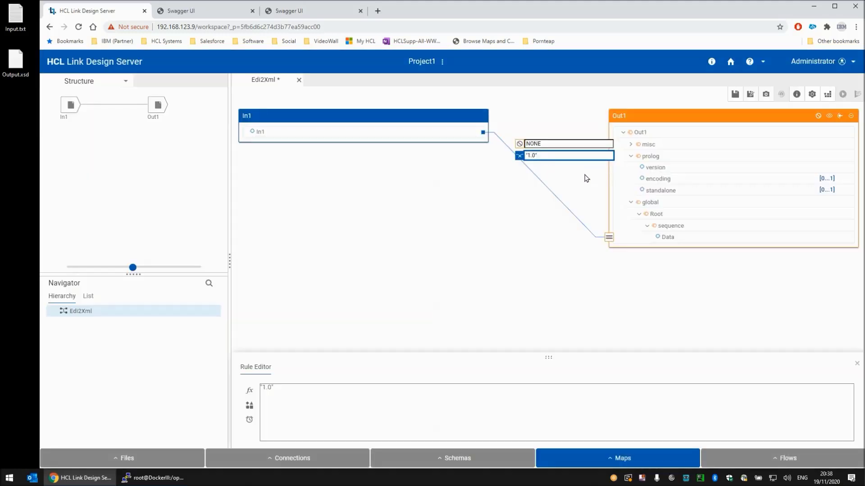
# Clear Out1's prolog rule and set the mapping rule of the version element under prolog to "1.0"
pyautogui.moveTo(543, 155); pyautogui.dragTo(511, 156)
pyautogui.press('BackSpace')
pyautogui.press('Return')
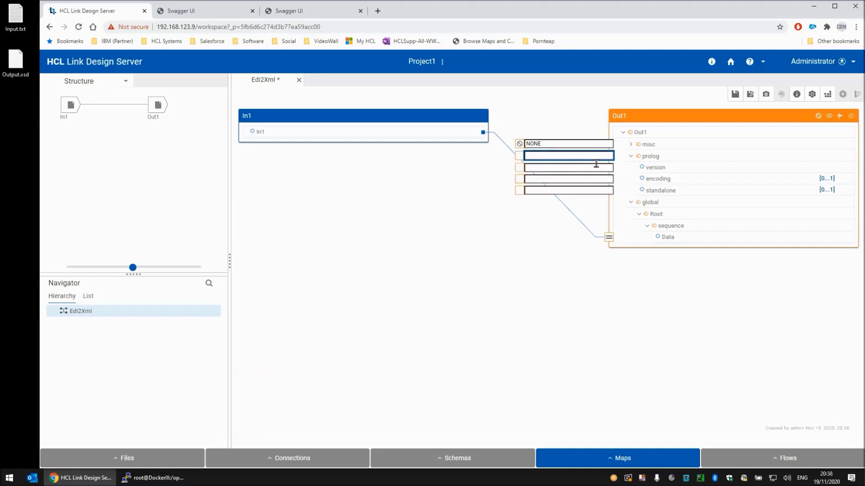
pyautogui.click(554, 168)
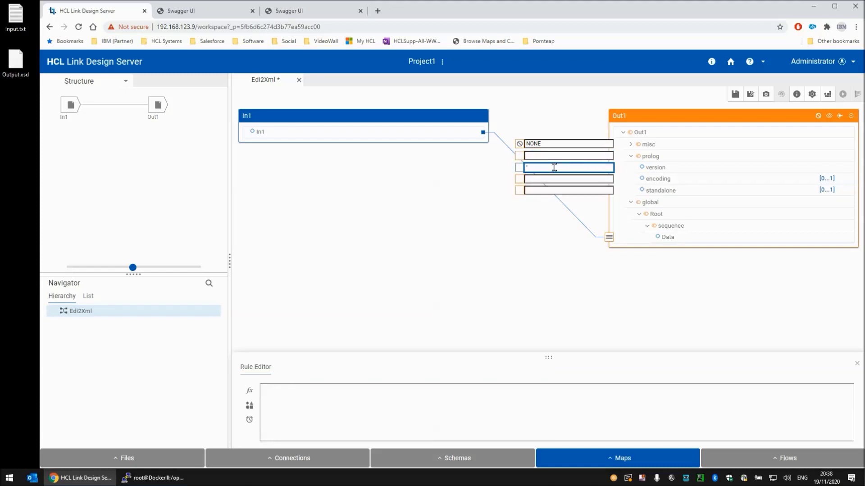
pyautogui.write('"1.0"')
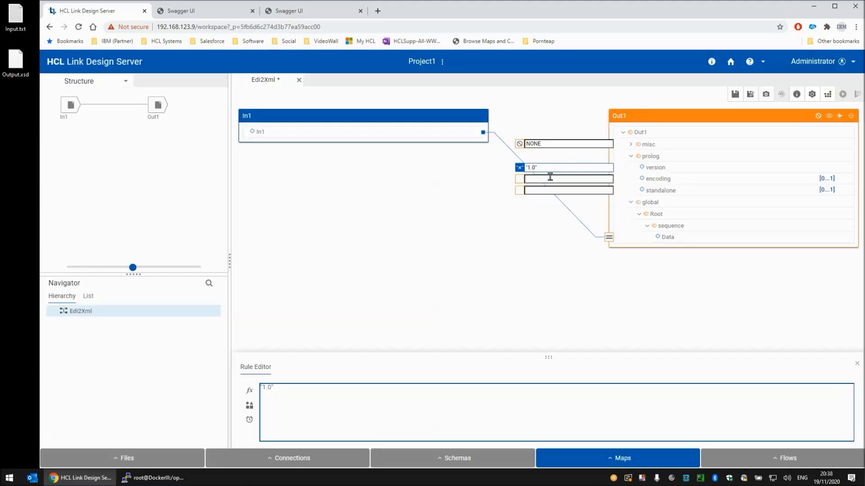
# Set the mapping rule of the encoding element to "UTF-8" and the rule of standalone to NONE
pyautogui.click(550, 179)
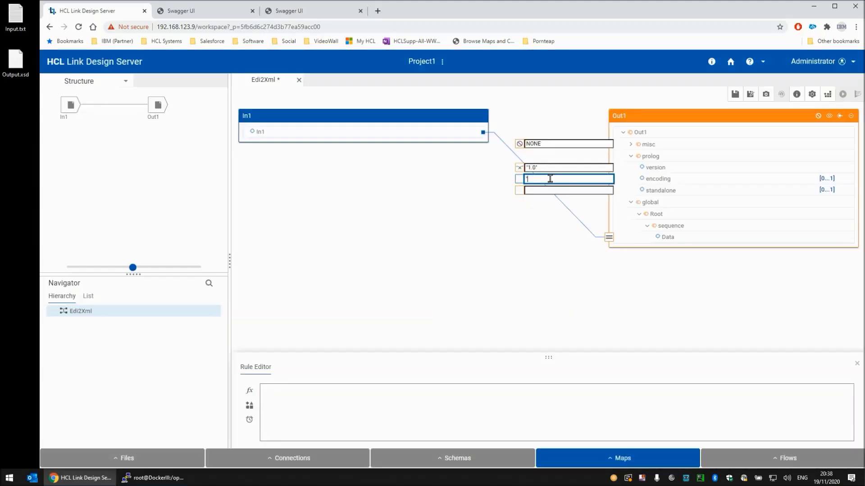
pyautogui.write('"UTF-8"')
pyautogui.click(548, 191)
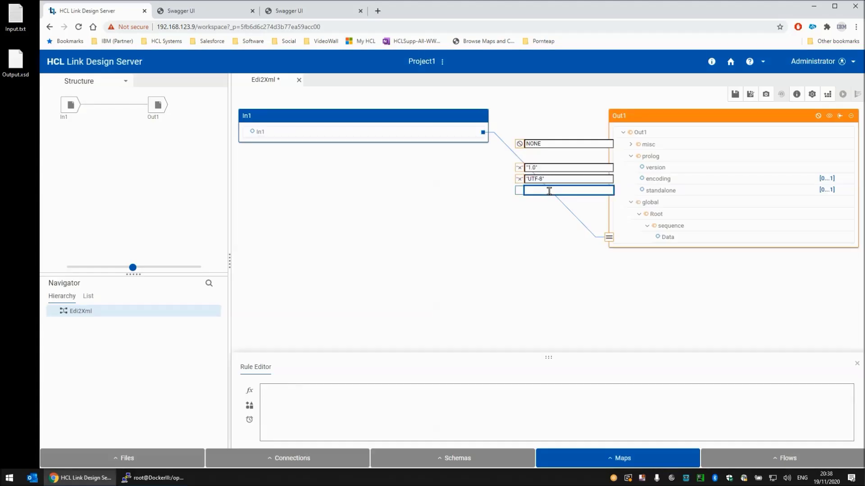
pyautogui.write('NONE')
pyautogui.press('Return')
# Save and build the Edi2Xml map and run it
pyautogui.click(734, 95)
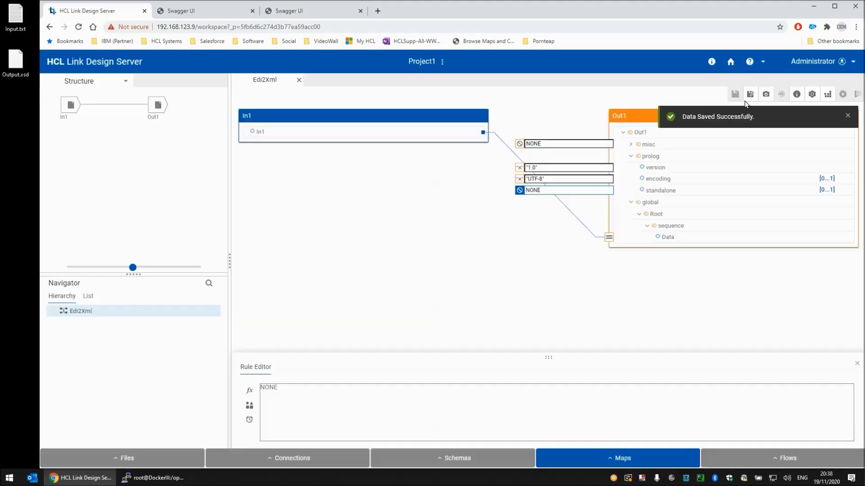
pyautogui.click(827, 96)
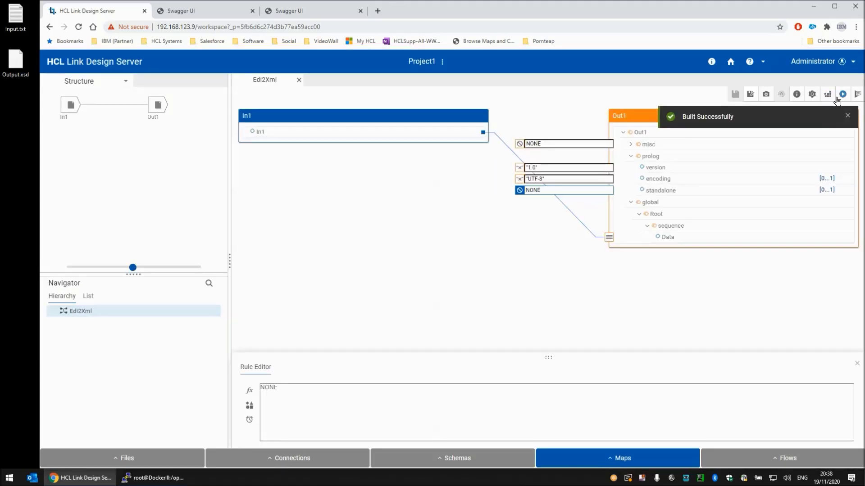
pyautogui.click(842, 95)
# View the data produced by target Out1 and close the data window
pyautogui.rightClick(158, 109)
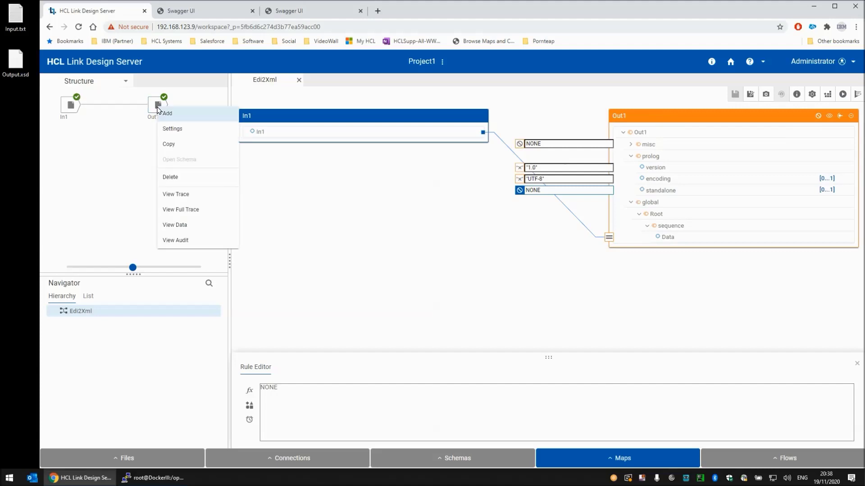
pyautogui.click(186, 225)
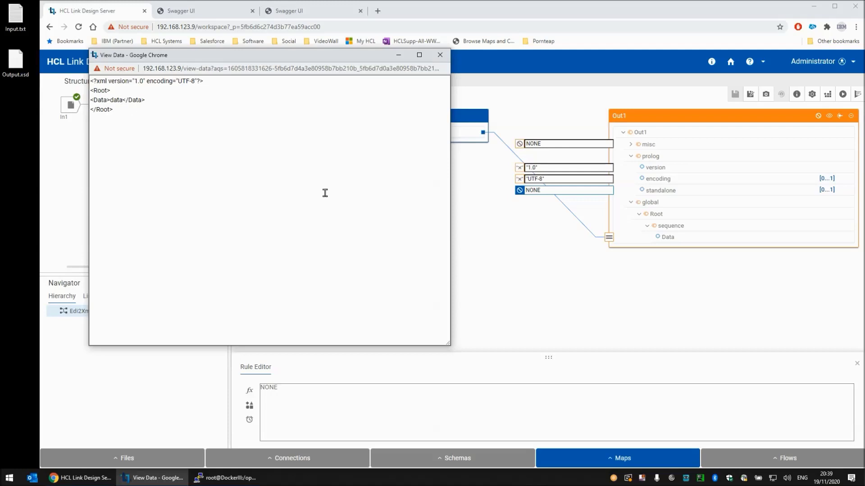
pyautogui.click(443, 56)
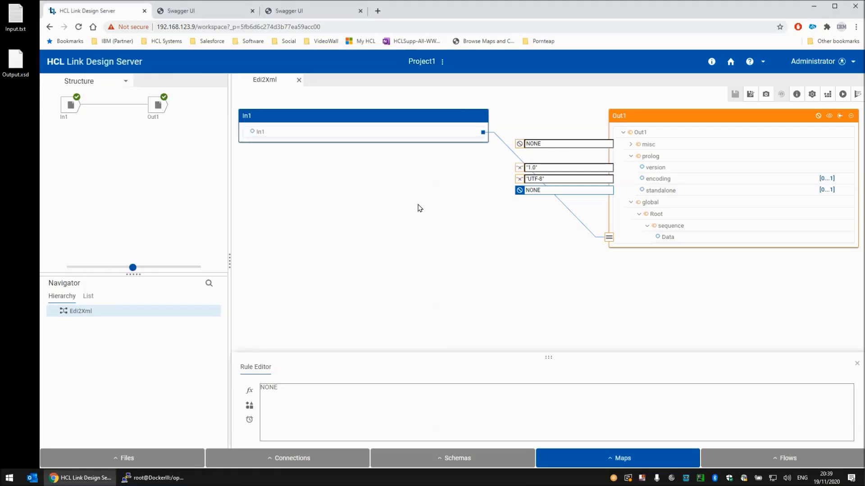
# Close the Edi2Xml map and create a new flow with the default name Flow1
pyautogui.click(298, 80)
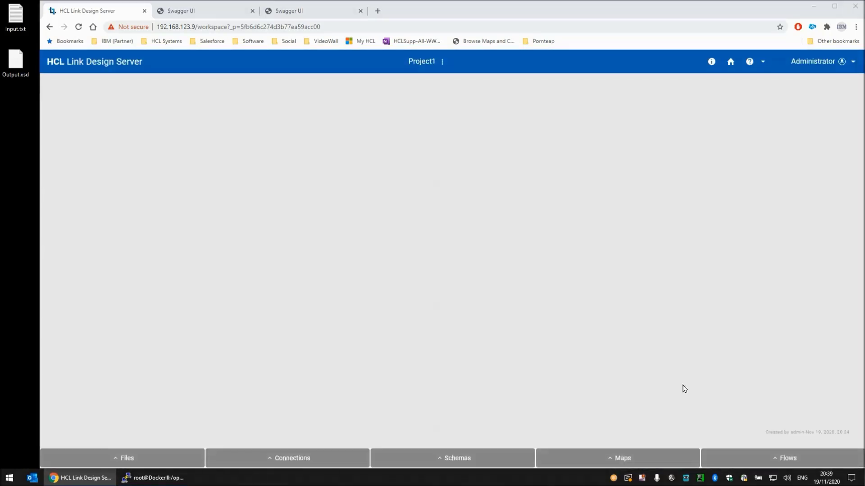
pyautogui.click(790, 457)
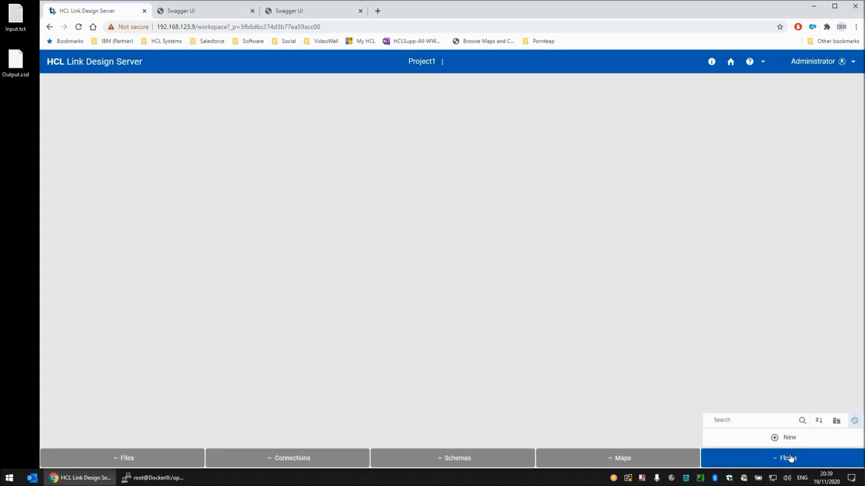
pyautogui.click(788, 439)
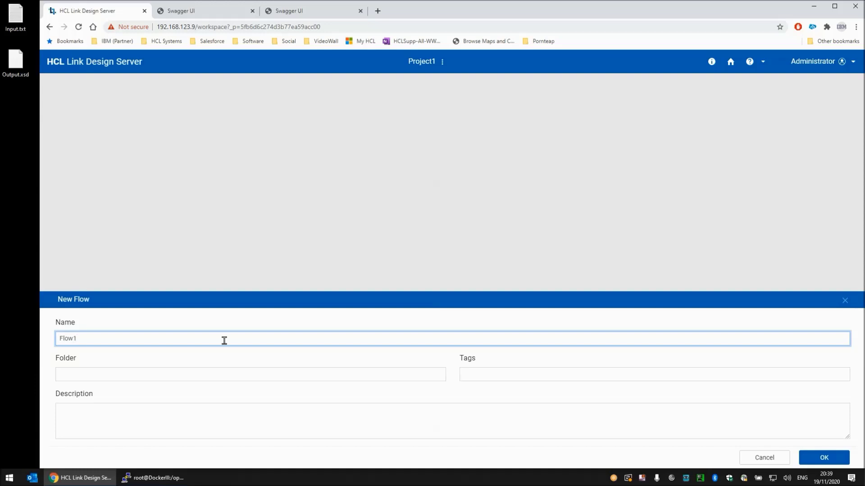
pyautogui.press('Return')
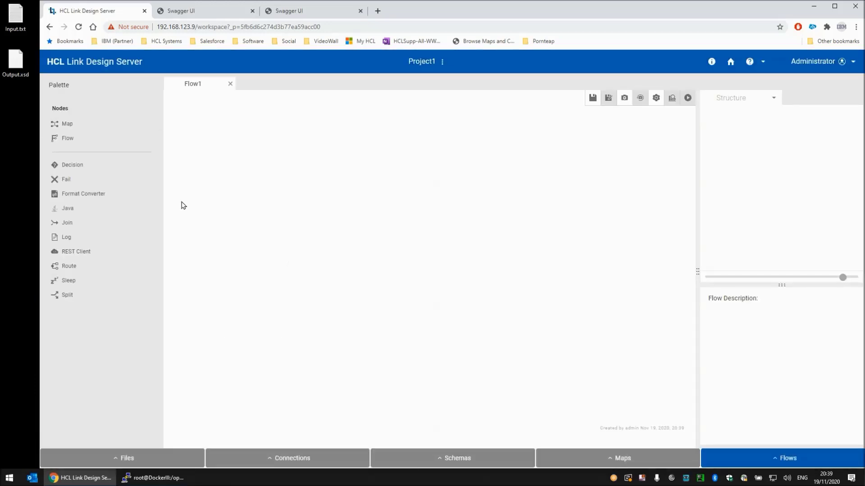
# Add a Map node near the start of the Flow1 canvas and assign the Edi2Xml map to it
pyautogui.moveTo(66, 125); pyautogui.dragTo(209, 139)
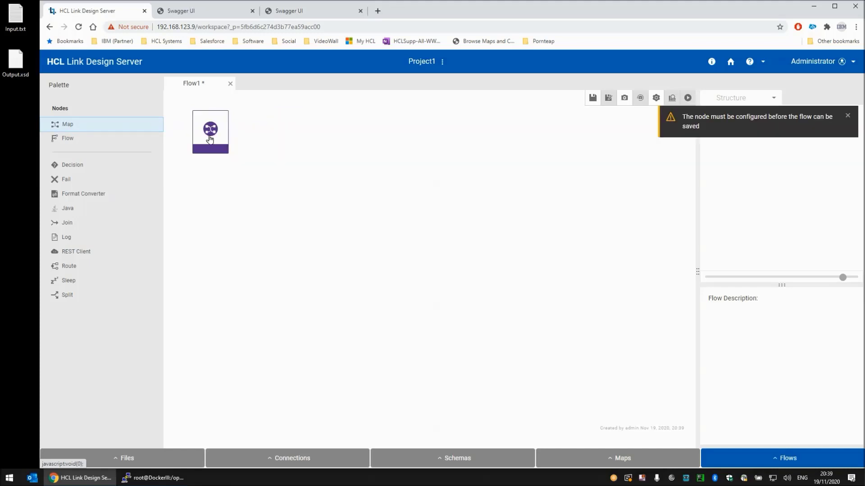
pyautogui.click(209, 139)
pyautogui.click(211, 137)
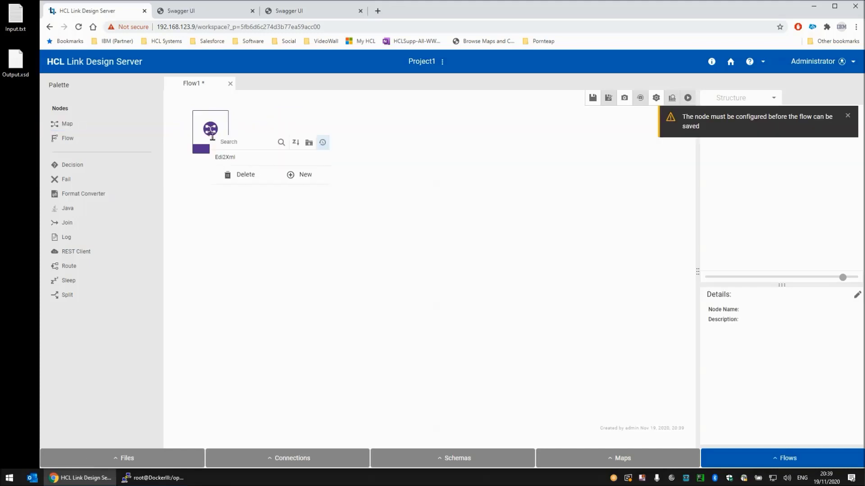
pyautogui.click(230, 161)
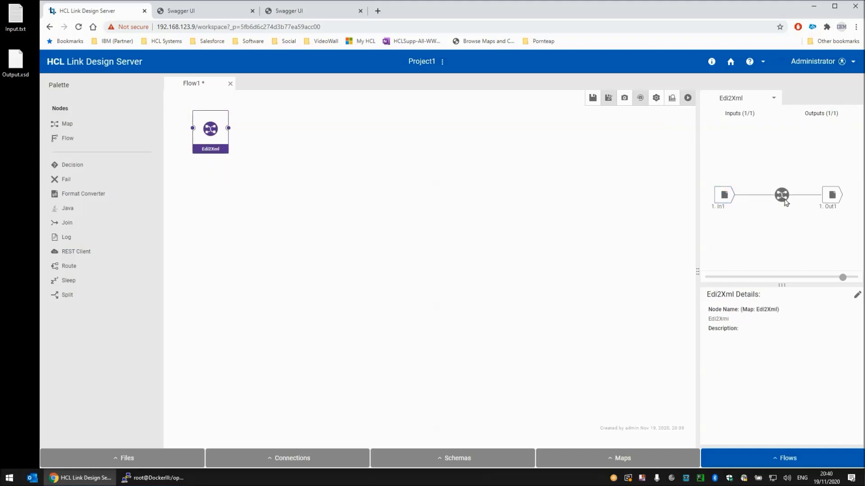
# Enable watch on the Edi2Xml node's In1 input and set its File connection command line to ../../data/input/*.txt
pyautogui.rightClick(724, 194)
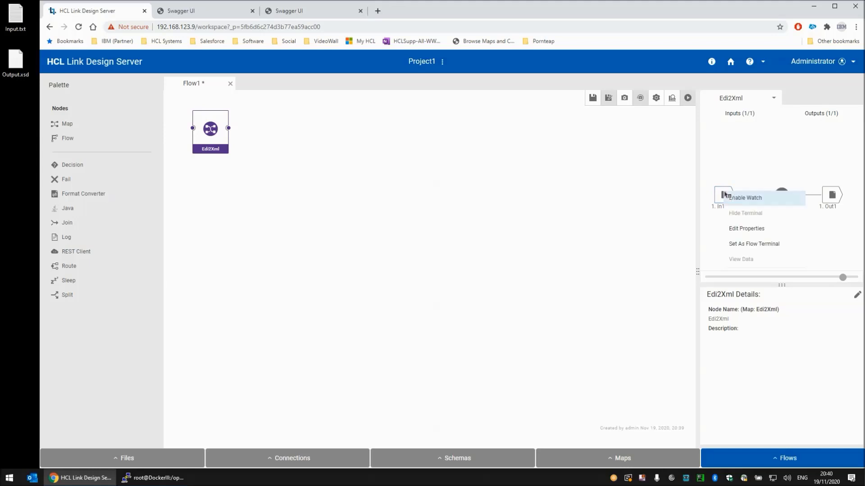
pyautogui.click(739, 199)
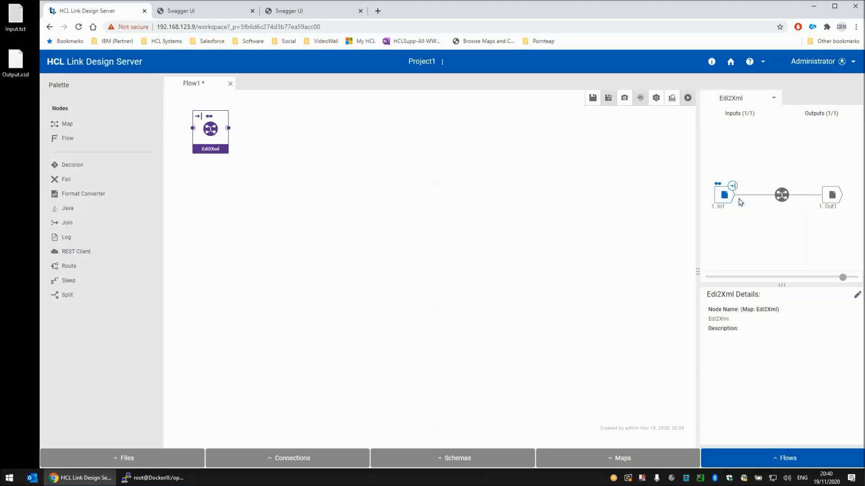
pyautogui.rightClick(726, 199)
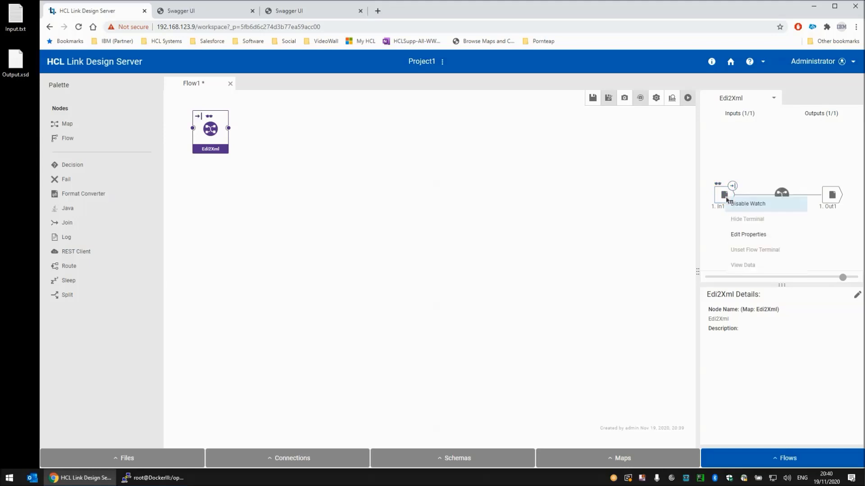
pyautogui.click(739, 234)
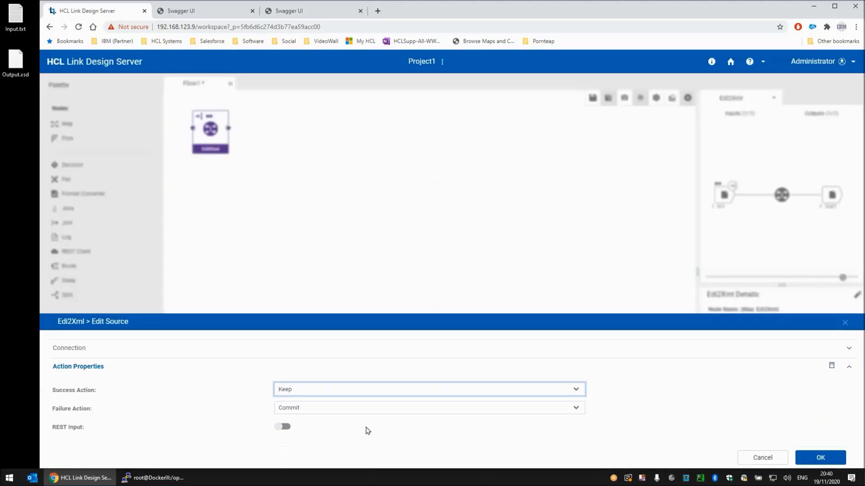
pyautogui.click(199, 349)
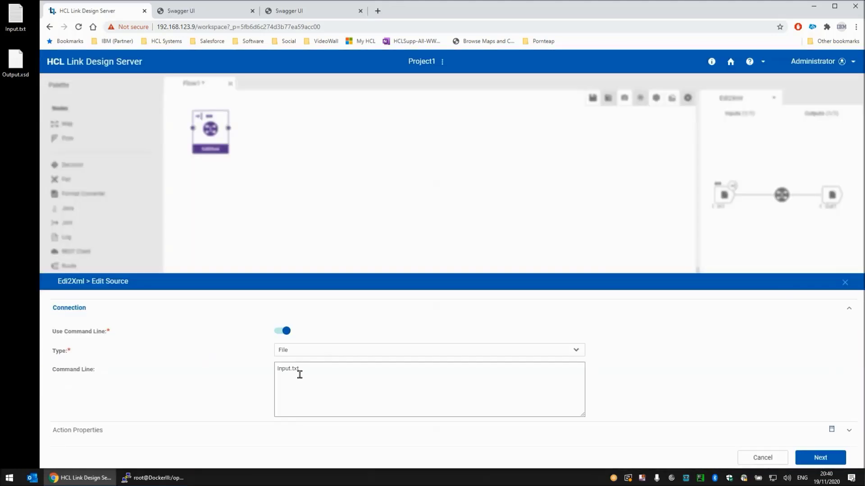
pyautogui.moveTo(310, 372); pyautogui.dragTo(246, 374)
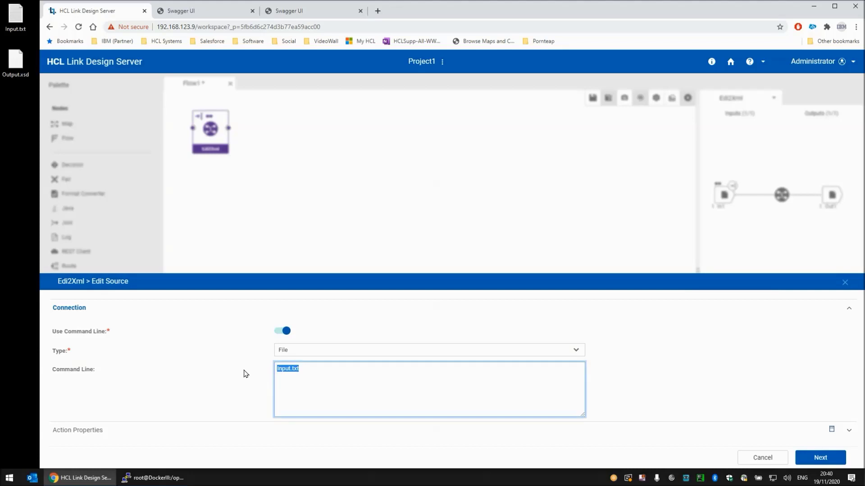
pyautogui.write('../../data/')
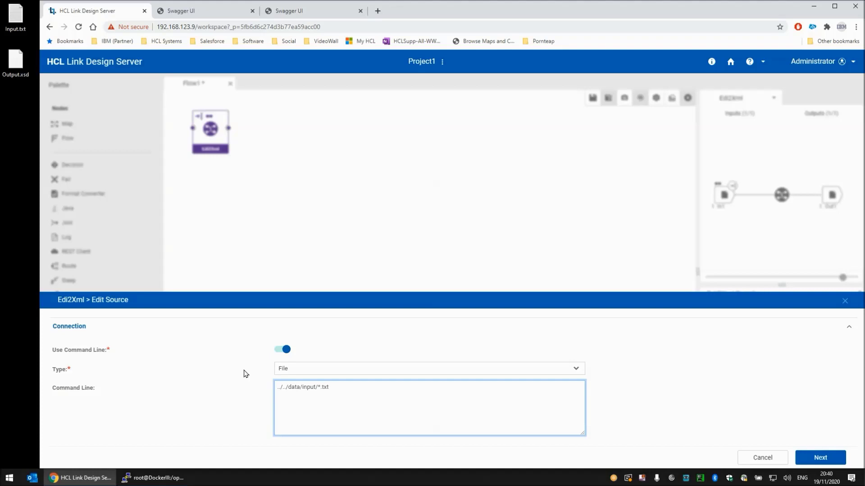
pyautogui.click(819, 458)
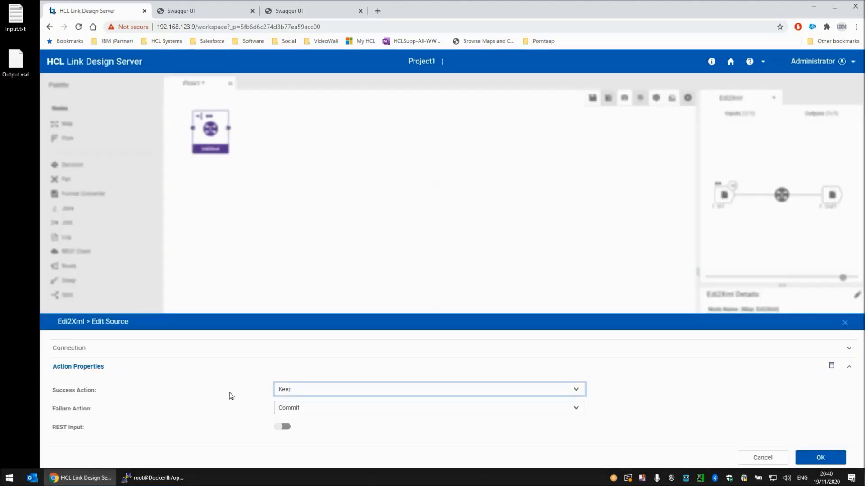
# Set In1's success action to Delete and its failure action to Rollback, and accept the source settings
pyautogui.click(313, 391)
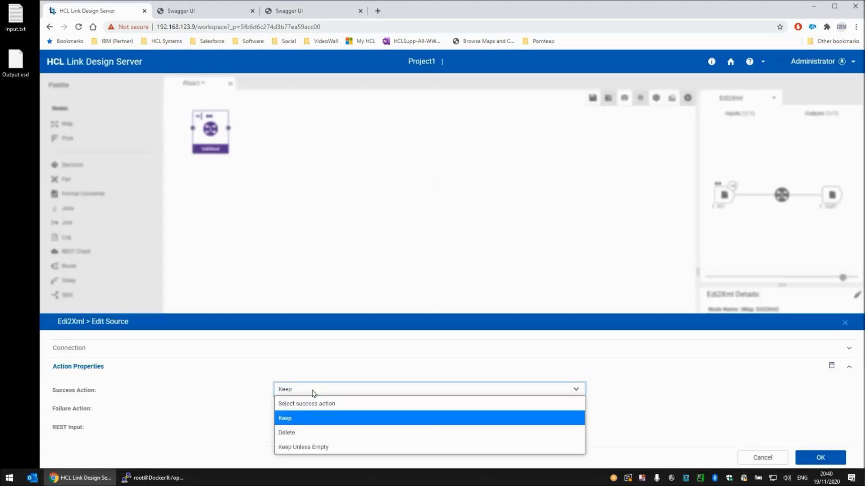
pyautogui.click(297, 434)
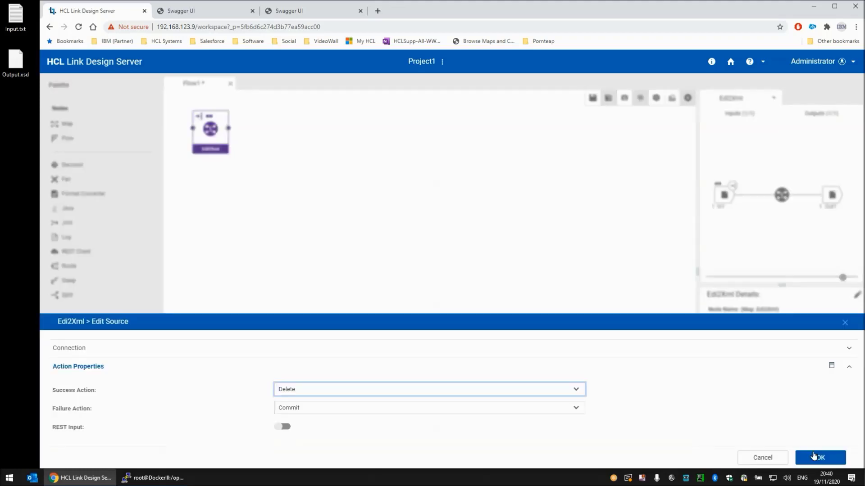
pyautogui.click(319, 412)
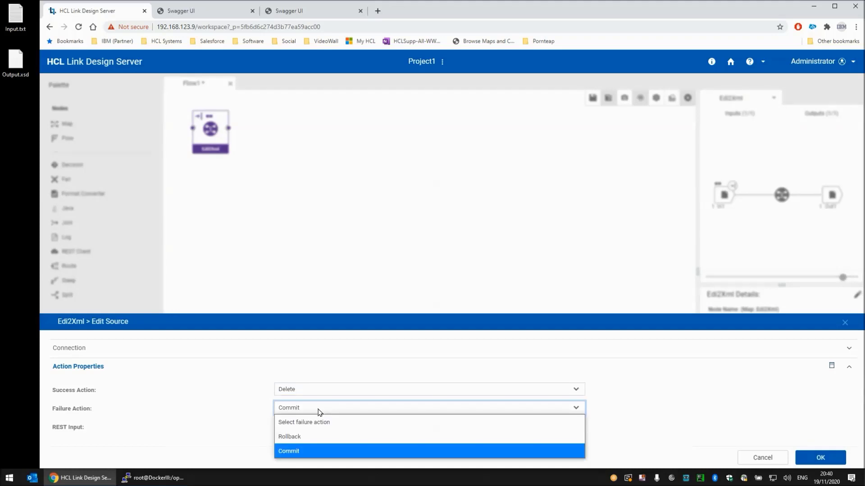
pyautogui.click(303, 436)
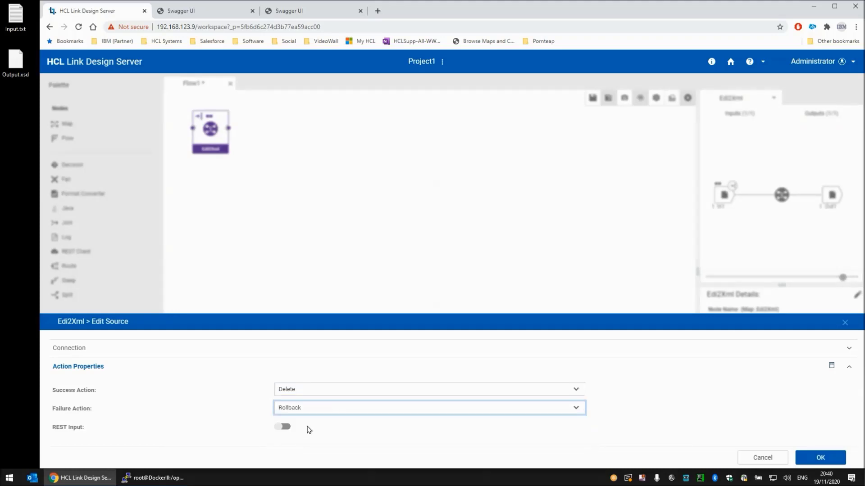
pyautogui.click(820, 458)
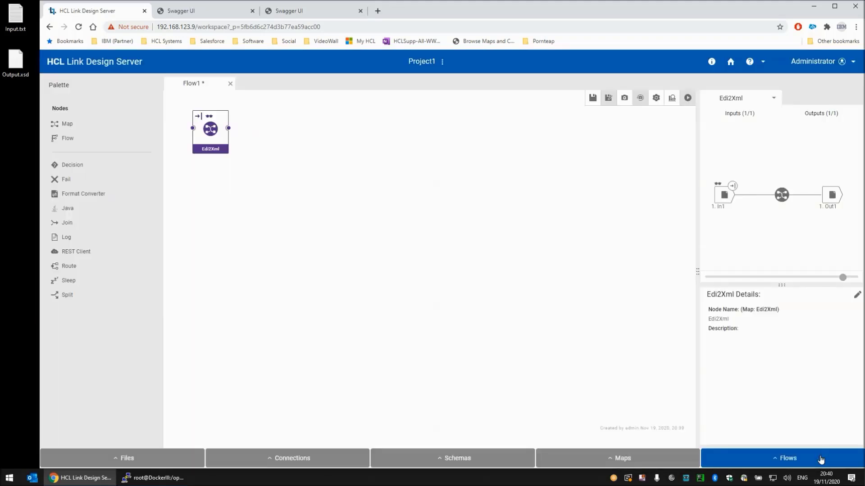
# Make the node's Out1 output a flow terminal and set its File connection command line to ../../data/output/*.xml
pyautogui.rightClick(833, 198)
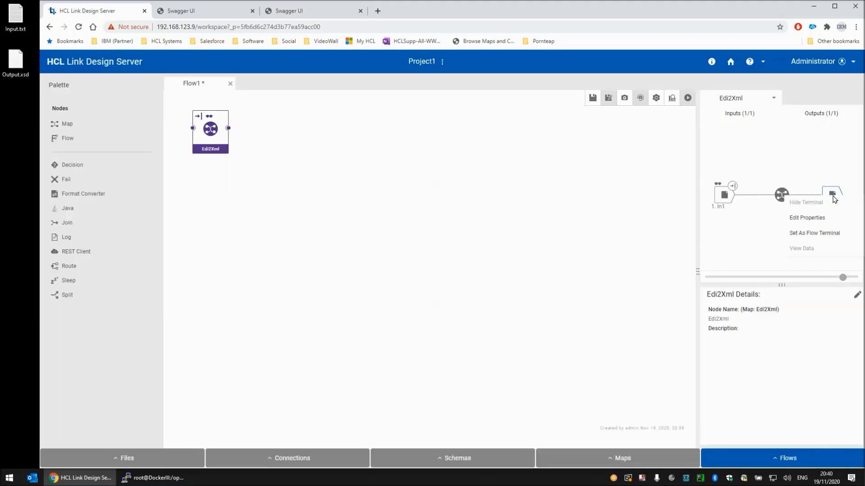
pyautogui.click(801, 233)
pyautogui.rightClick(831, 195)
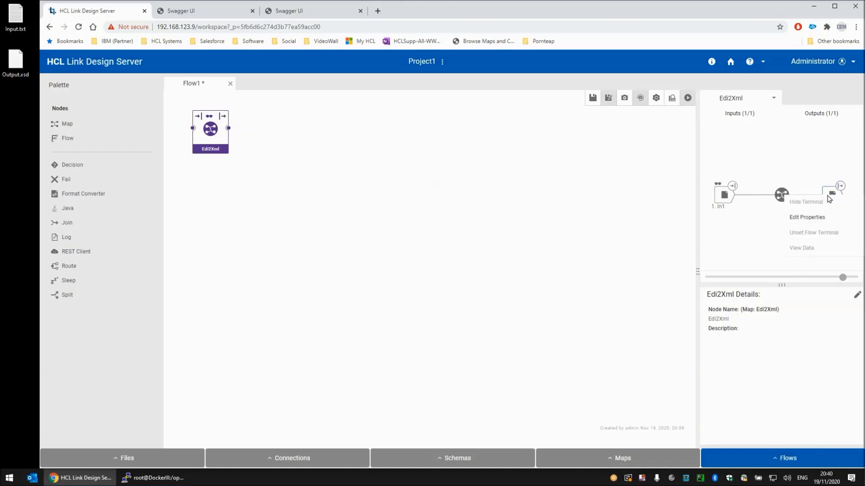
pyautogui.click(805, 218)
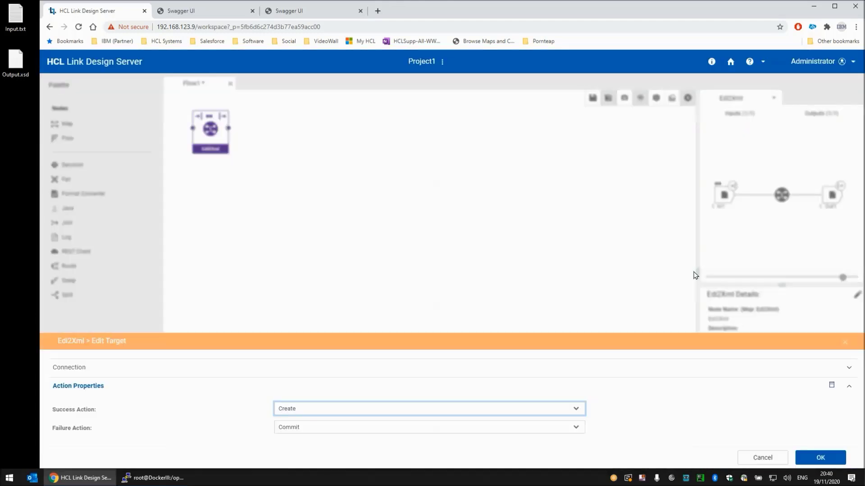
pyautogui.click(173, 369)
pyautogui.moveTo(327, 372); pyautogui.dragTo(215, 371)
pyautogui.press('BackSpace')
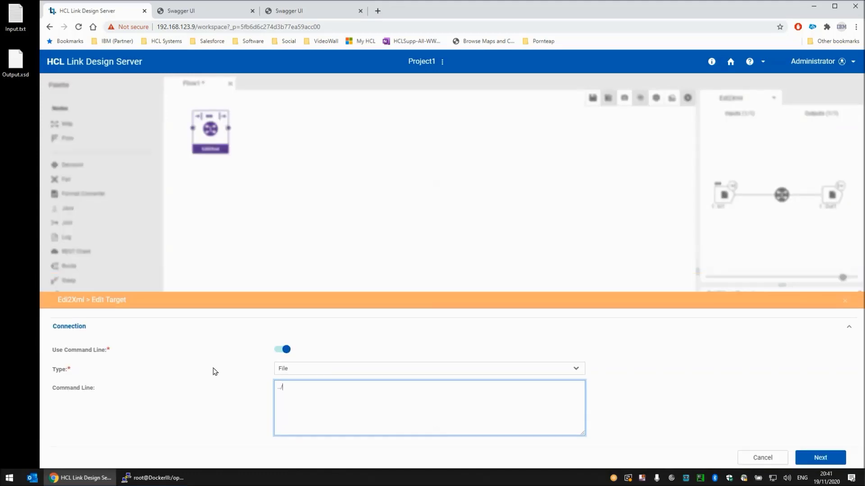
pyautogui.write('../../data/output/*.xml')
pyautogui.click(814, 457)
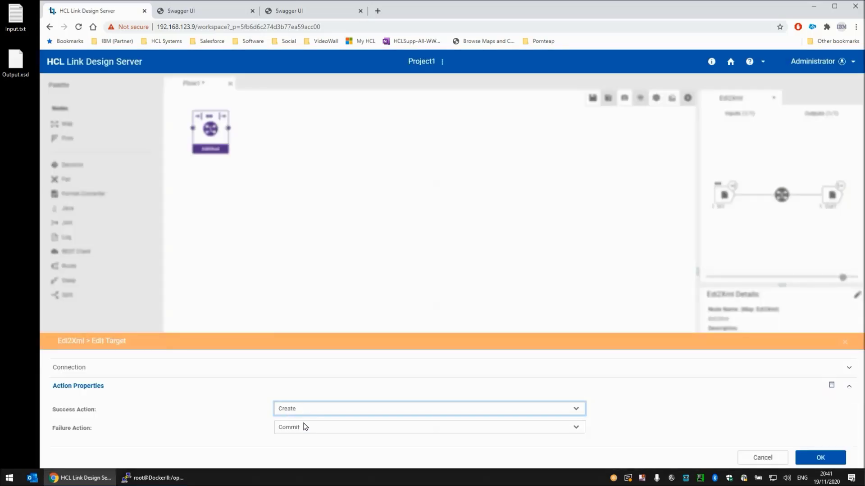
# Accept Out1's target settings and review the connection and action properties of the Edi2Xml node's In1 source without changing them
pyautogui.click(815, 457)
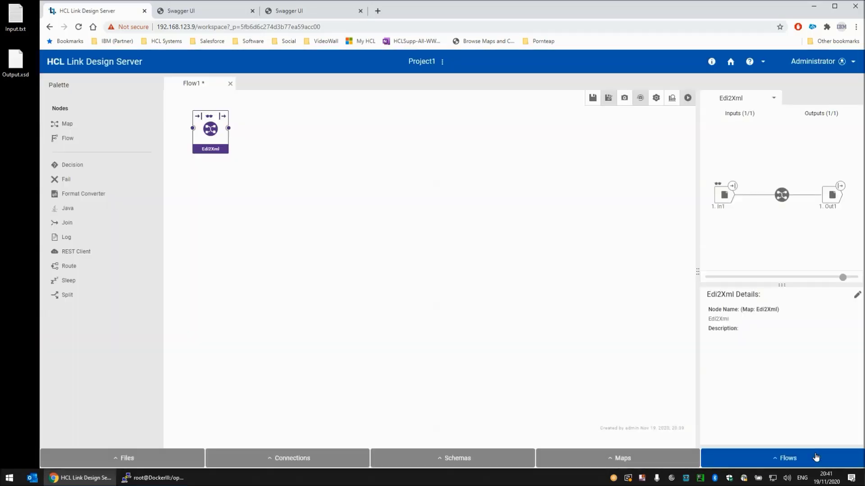
pyautogui.rightClick(723, 194)
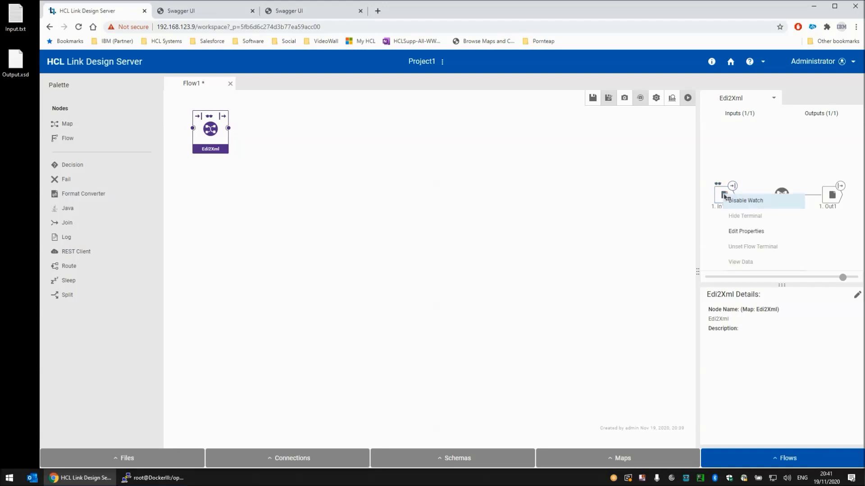
pyautogui.click(744, 231)
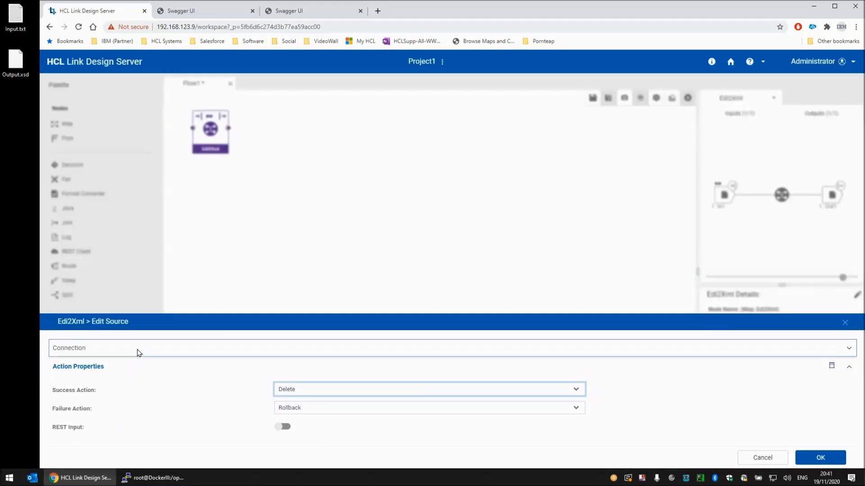
pyautogui.click(138, 350)
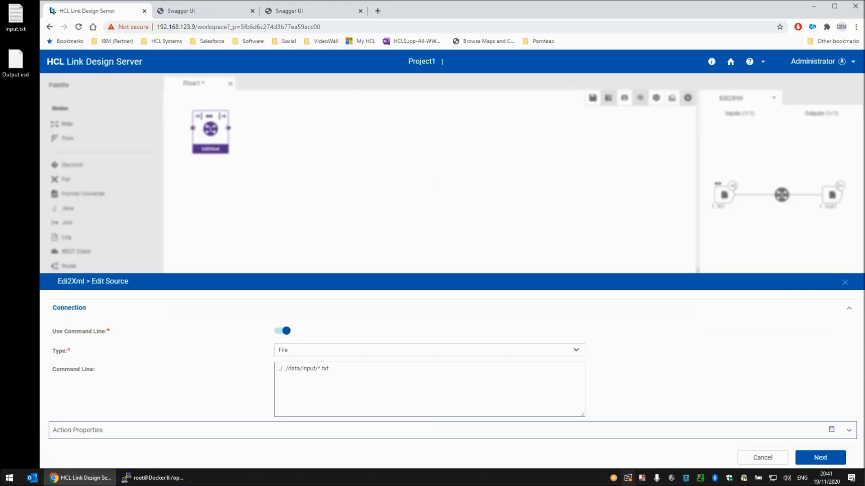
pyautogui.click(765, 458)
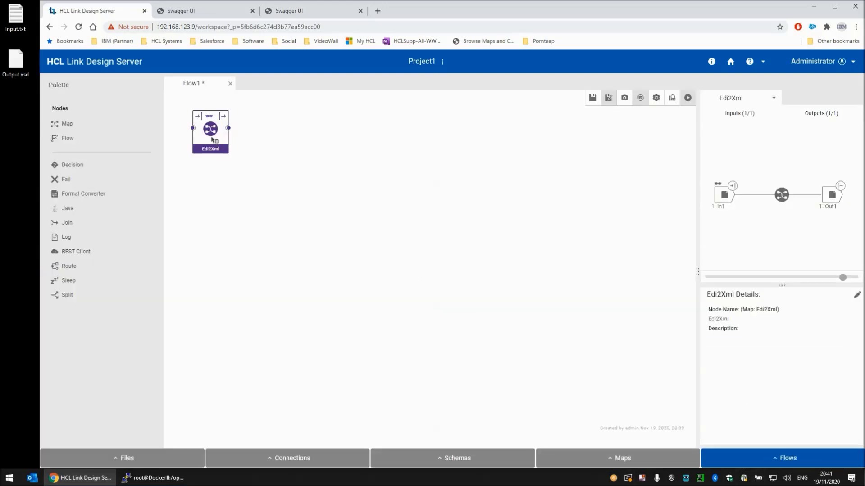
# Enable auditing in the Edi2Xml node settings, with Unique off and the filename ../../data/logs/Edi2Xml.log
pyautogui.rightClick(212, 139)
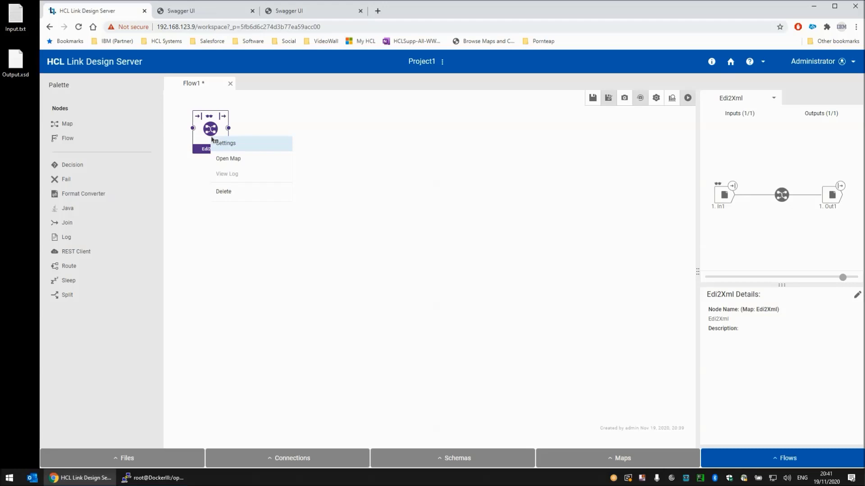
pyautogui.click(232, 145)
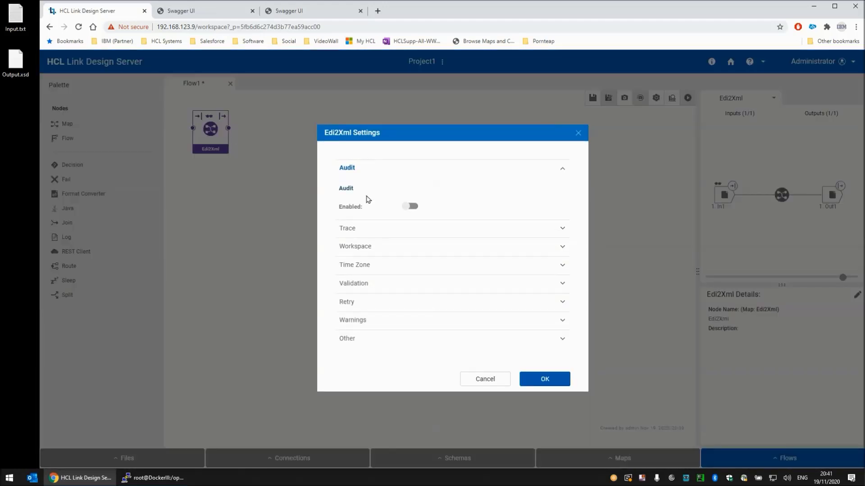
pyautogui.click(409, 207)
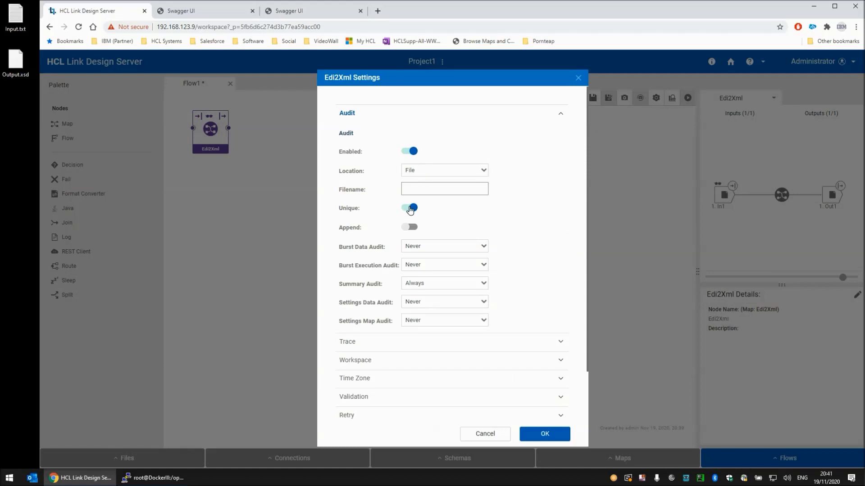
pyautogui.click(409, 209)
pyautogui.click(421, 186)
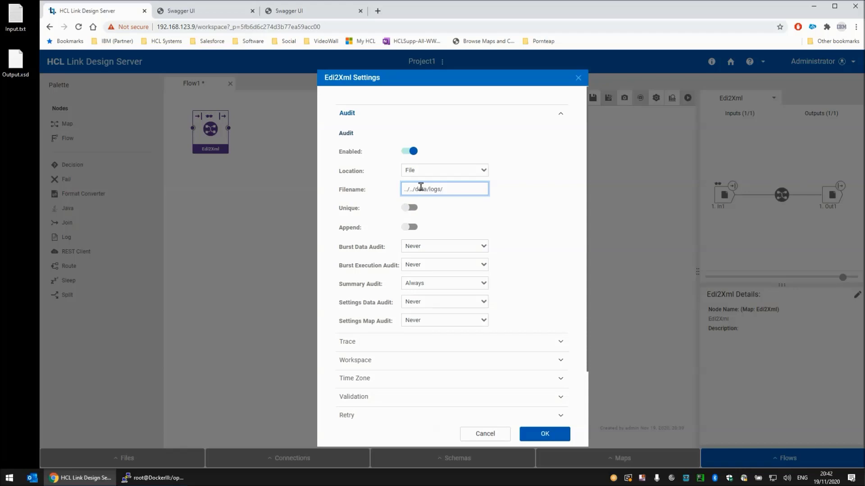
pyautogui.write('Edi2Xml.log')
# Enable tracing for the Edi2Xml node with Unique off, filename ../../data/logs/Edi2Xml.mtr and Input Trace set to All
pyautogui.click(383, 341)
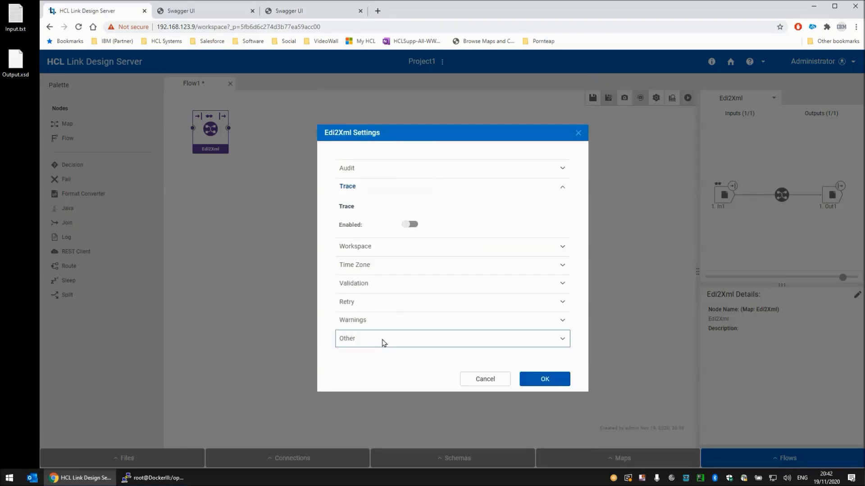
pyautogui.click(409, 225)
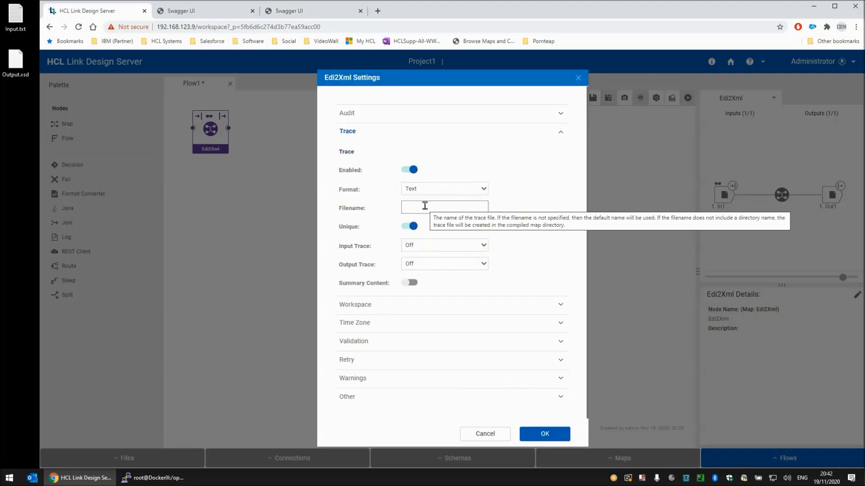
pyautogui.click(413, 227)
pyautogui.click(419, 207)
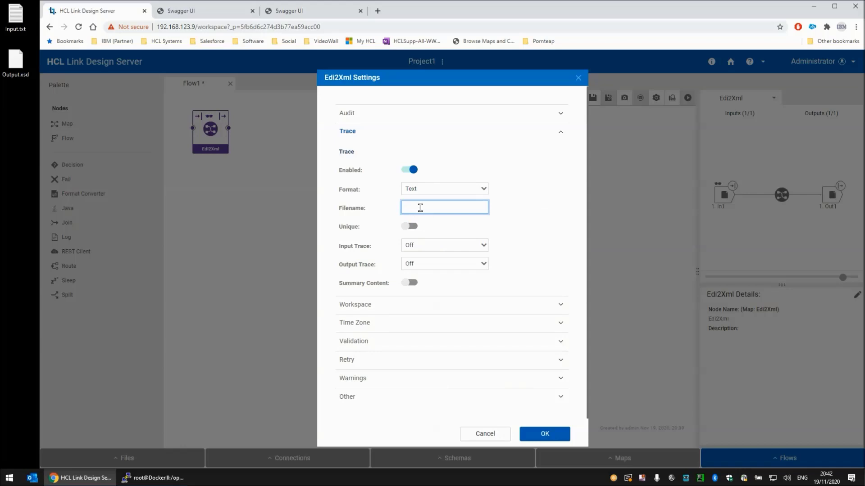
pyautogui.write('../../data/logs/Edi2Xml.mtr')
pyautogui.click(420, 245)
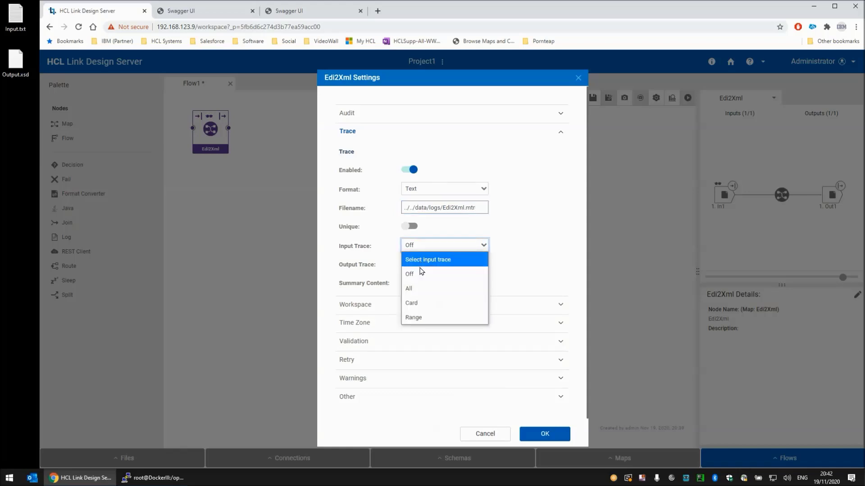
pyautogui.click(420, 289)
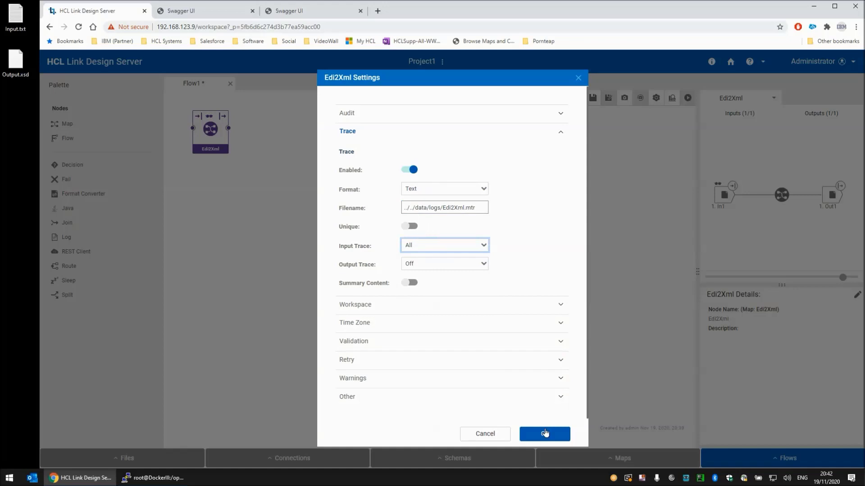
# Enable the node's warnings, set Input Contains Errors and Input Unknown Data Found to Fail, and accept the Edi2Xml settings
pyautogui.click(368, 381)
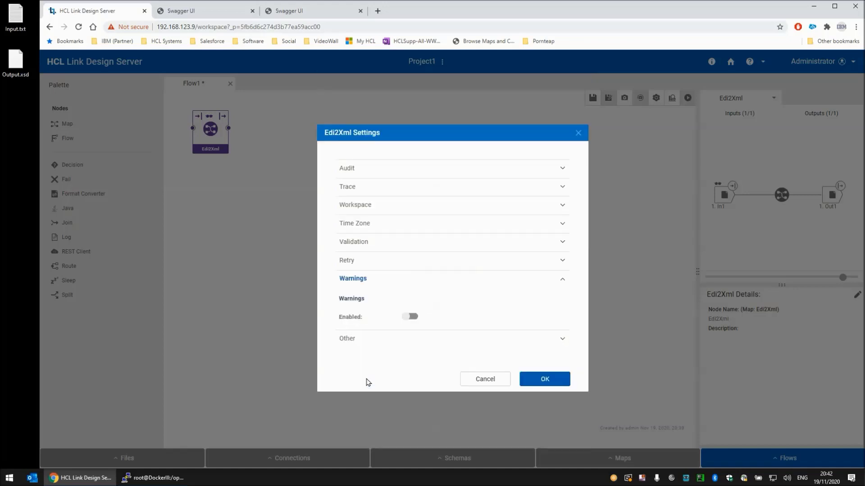
pyautogui.click(408, 317)
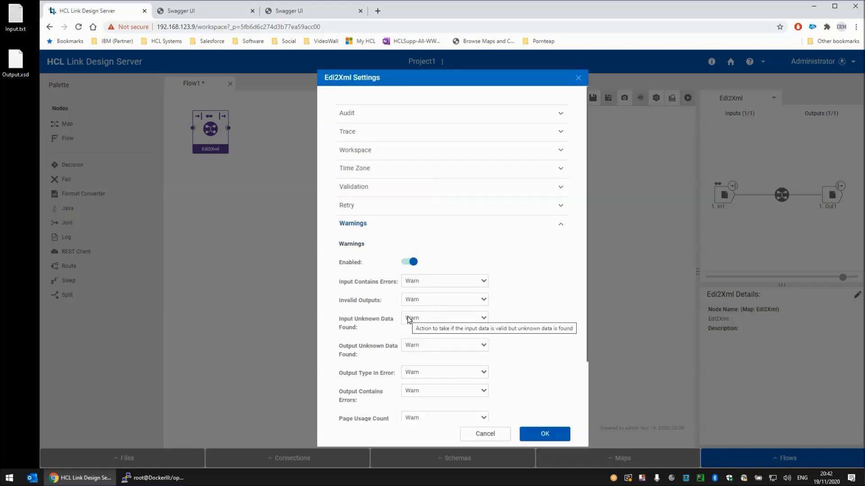
pyautogui.click(427, 283)
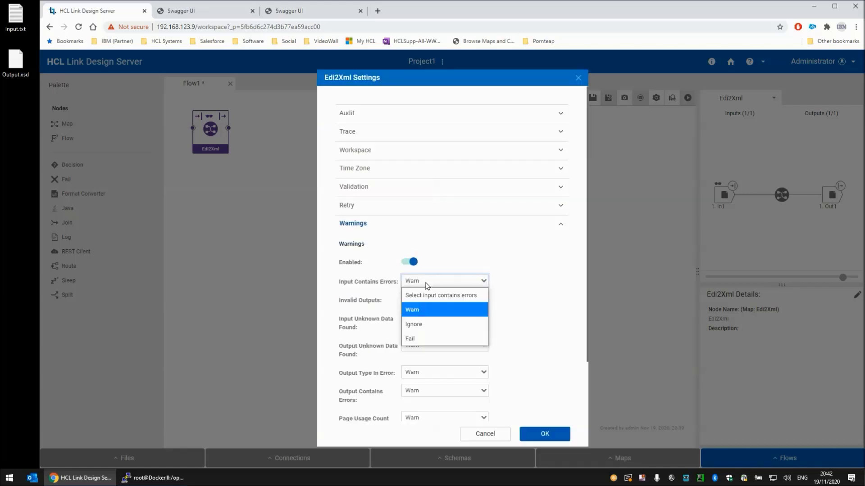
pyautogui.click(419, 339)
pyautogui.click(418, 300)
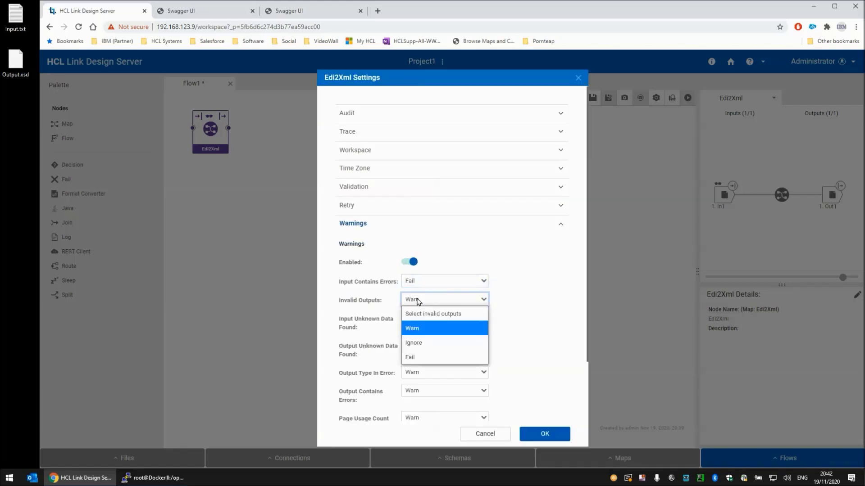
pyautogui.click(418, 301)
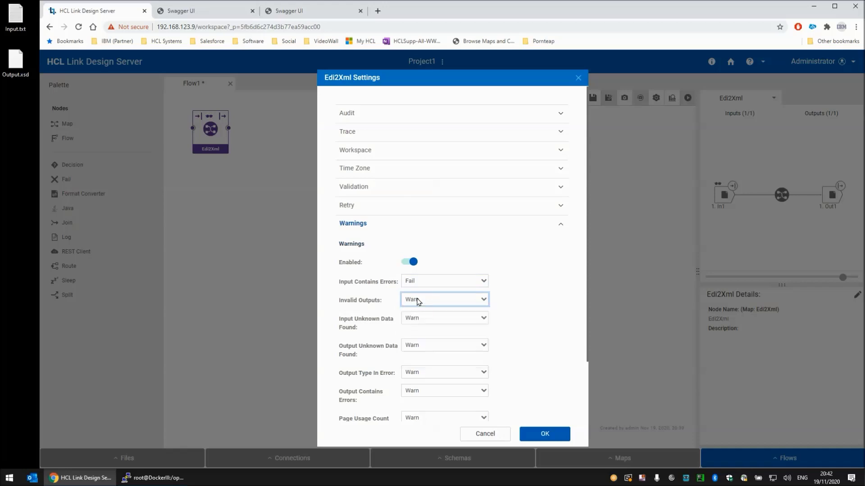
pyautogui.click(418, 318)
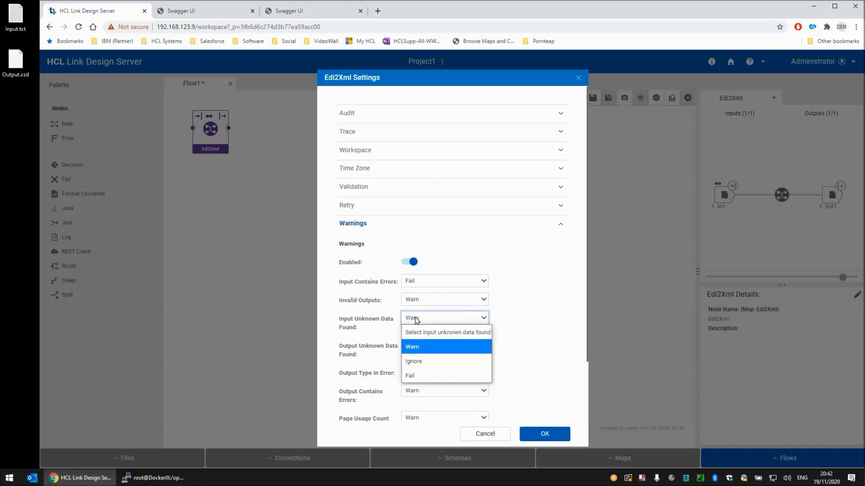
pyautogui.click(418, 377)
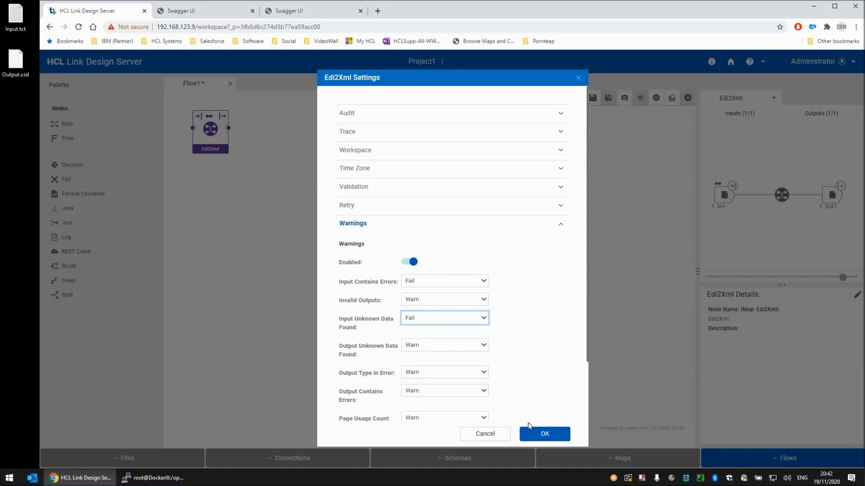
pyautogui.click(540, 435)
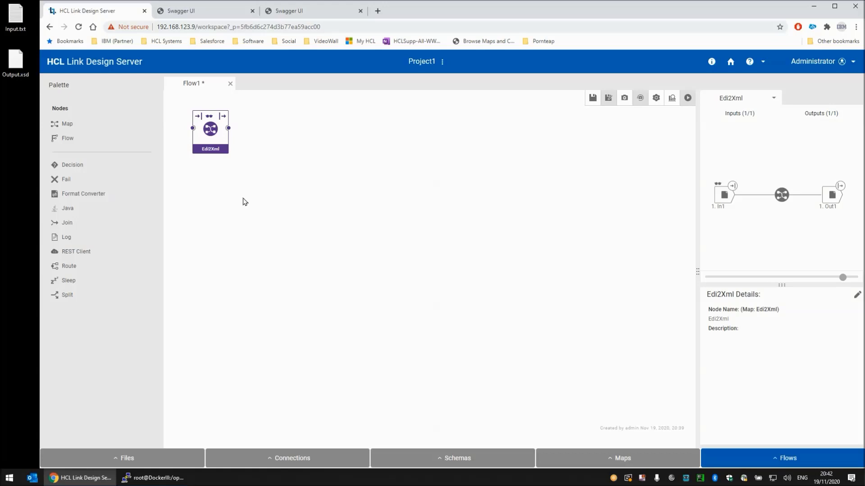
# Save and close Flow1, and open the deployment packages list
pyautogui.click(592, 100)
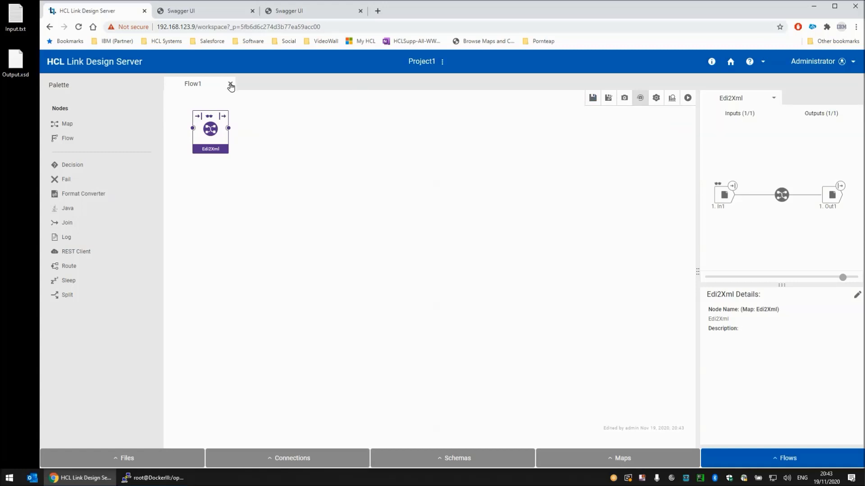
pyautogui.click(230, 85)
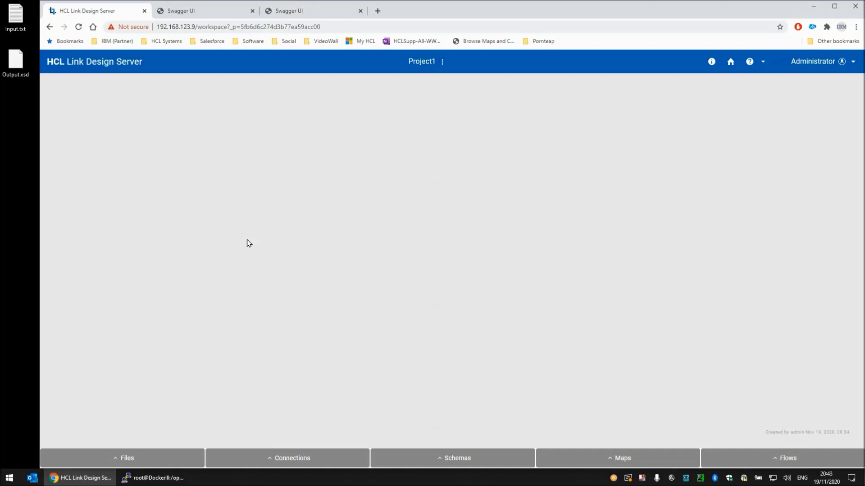
pyautogui.click(730, 62)
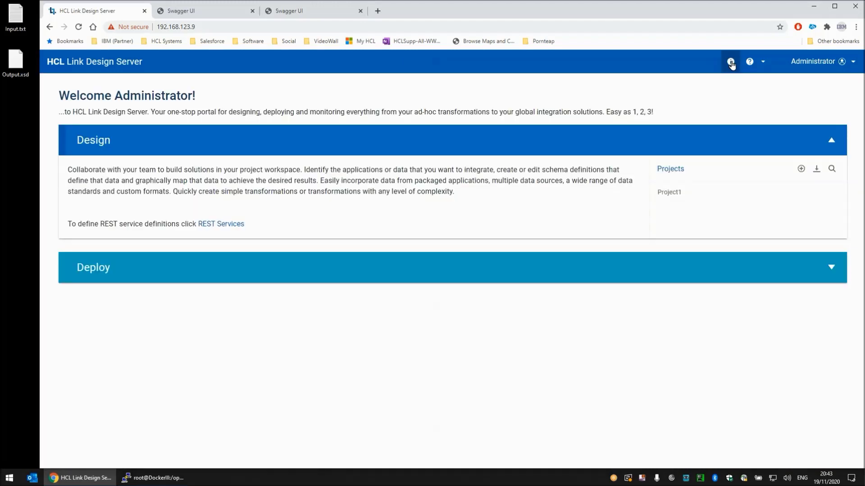
pyautogui.click(306, 266)
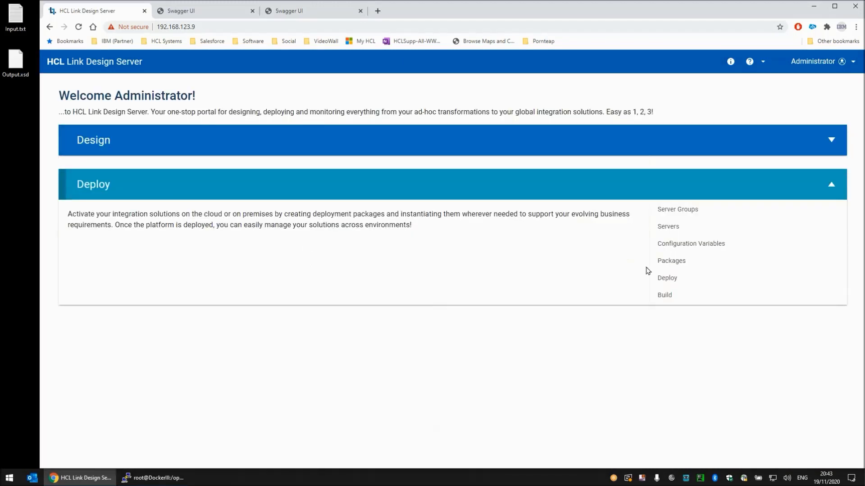
pyautogui.click(672, 263)
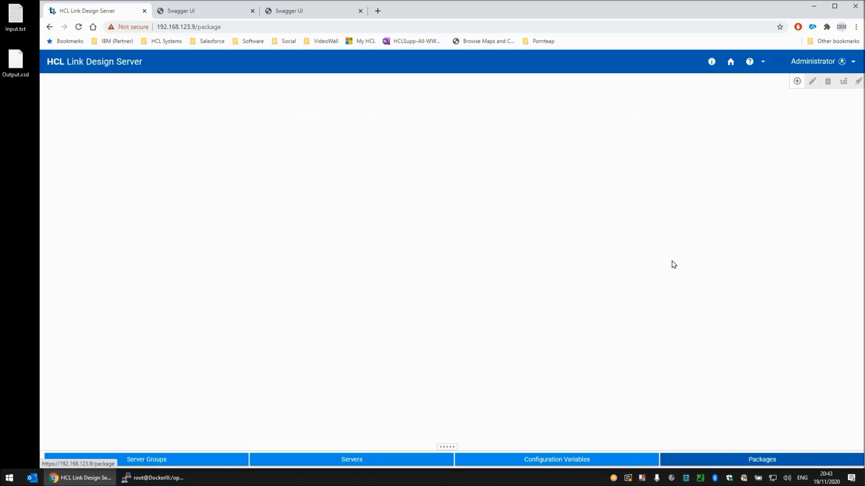
# Add a package named Package1 for Project1 that includes Flow1
pyautogui.click(796, 81)
pyautogui.click(367, 185)
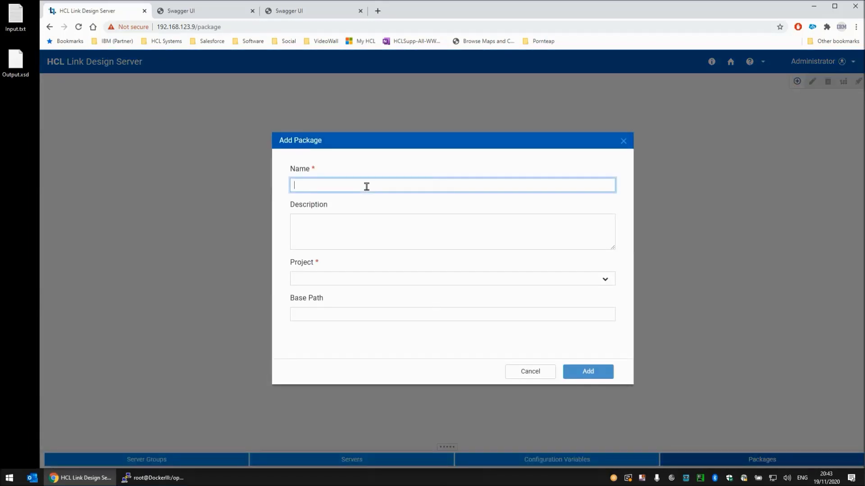
pyautogui.write('Package1')
pyautogui.click(350, 279)
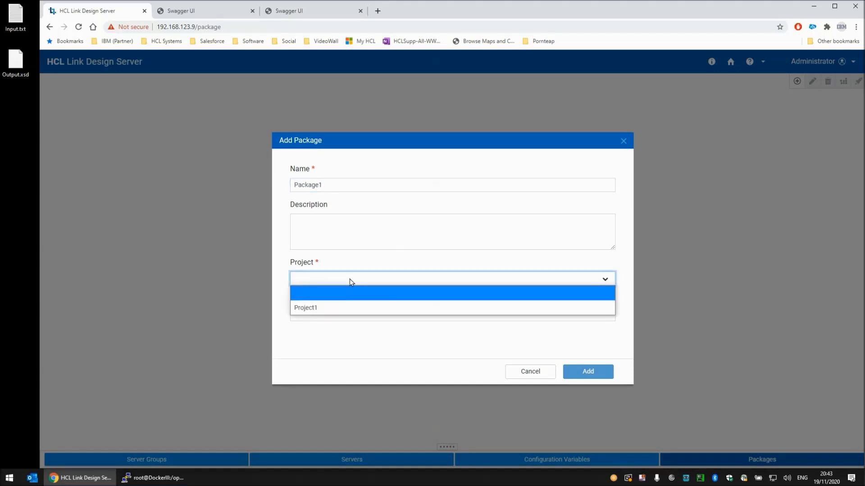
pyautogui.click(327, 308)
pyautogui.scroll(-1, 328, 316)
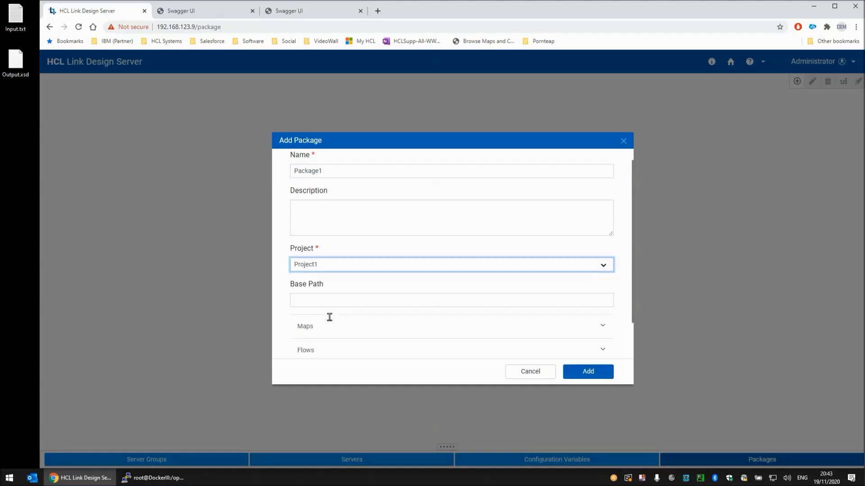
pyautogui.click(315, 308)
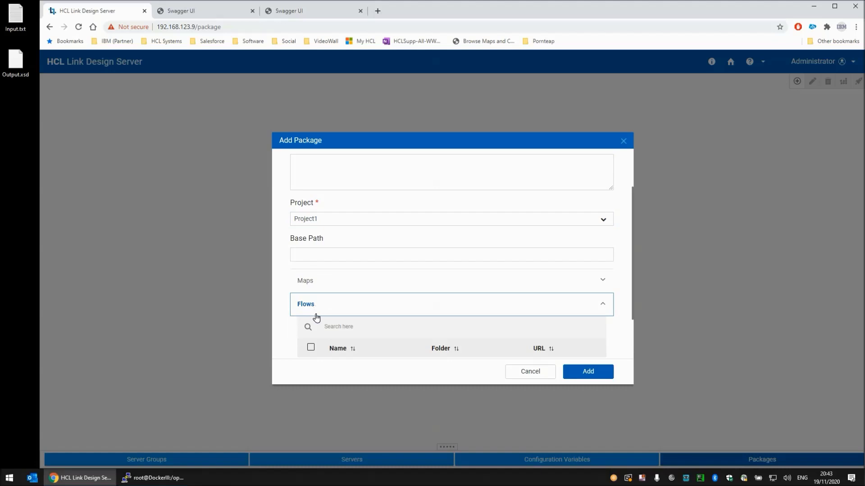
pyautogui.scroll(-1, 313, 324)
pyautogui.click(310, 306)
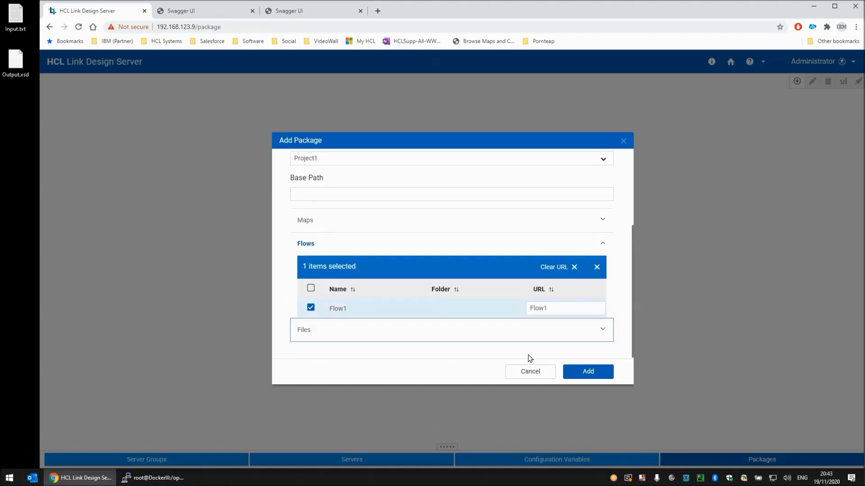
pyautogui.click(585, 371)
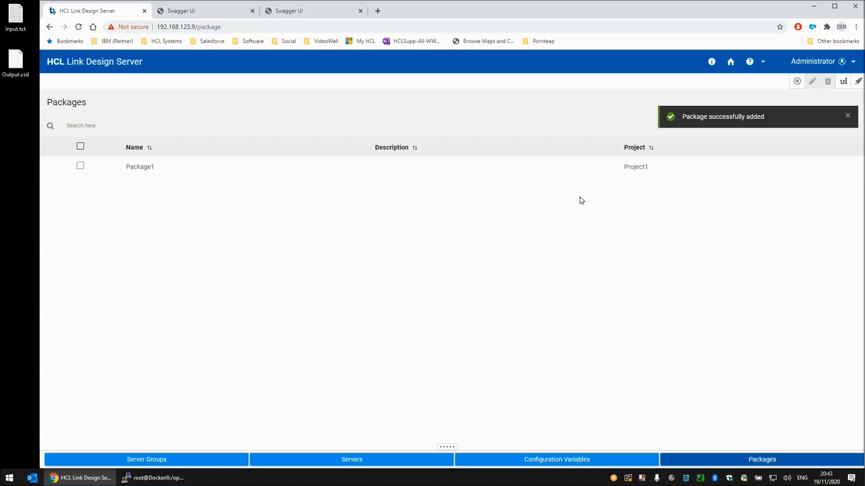
# Deploy Package1 to the LocalRestAPI server, reloading the HCL Link Endpoints page beforehand for comparison
pyautogui.click(80, 167)
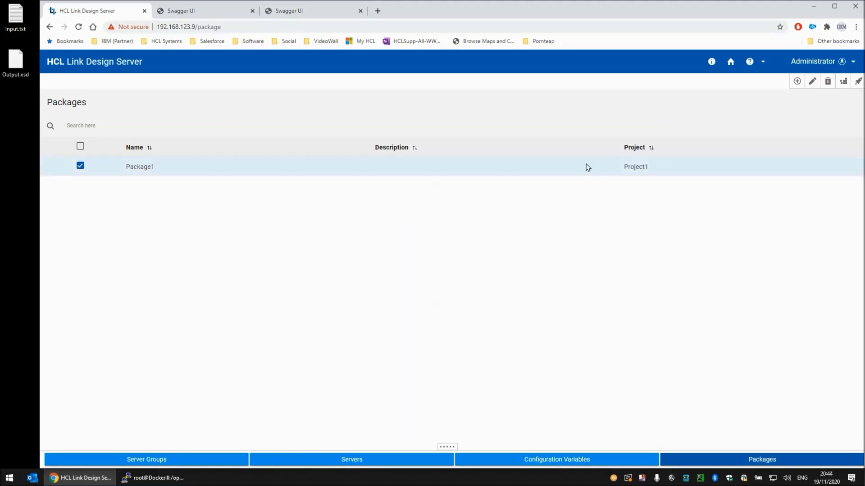
pyautogui.click(857, 83)
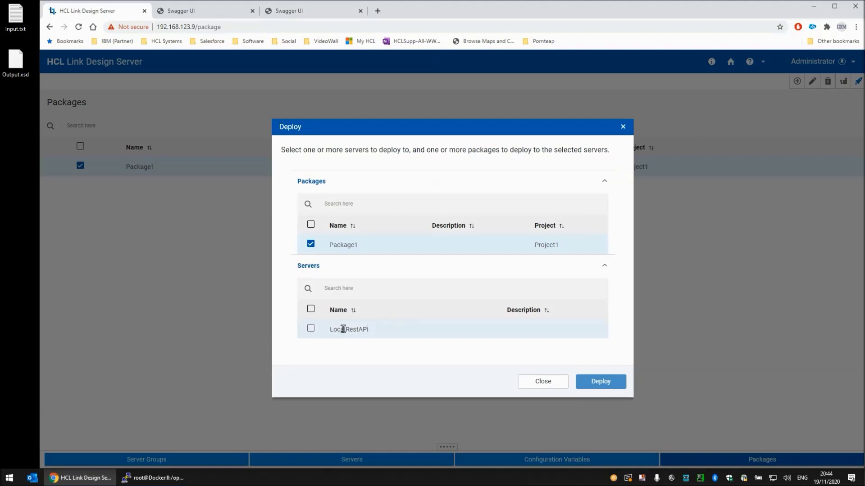
pyautogui.click(203, 14)
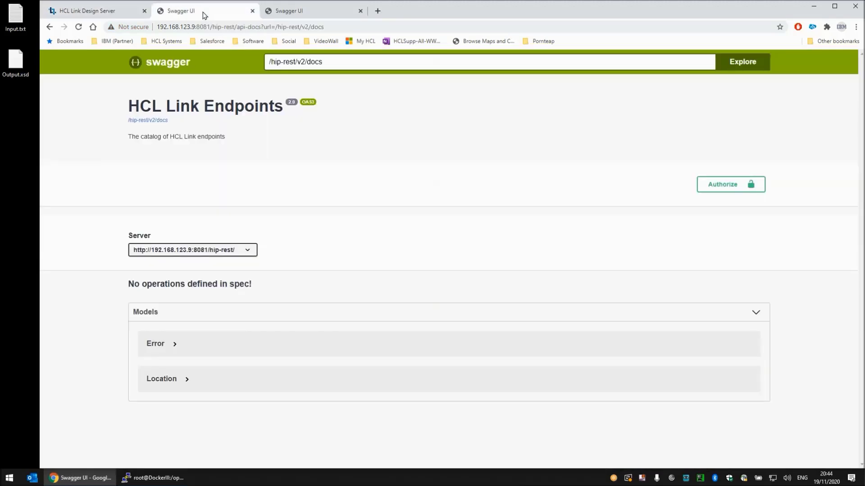
pyautogui.click(79, 27)
pyautogui.click(102, 11)
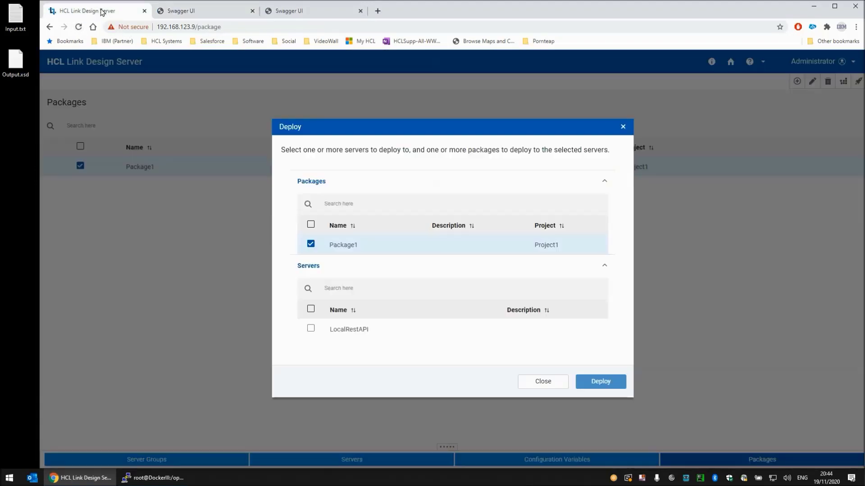
pyautogui.click(311, 330)
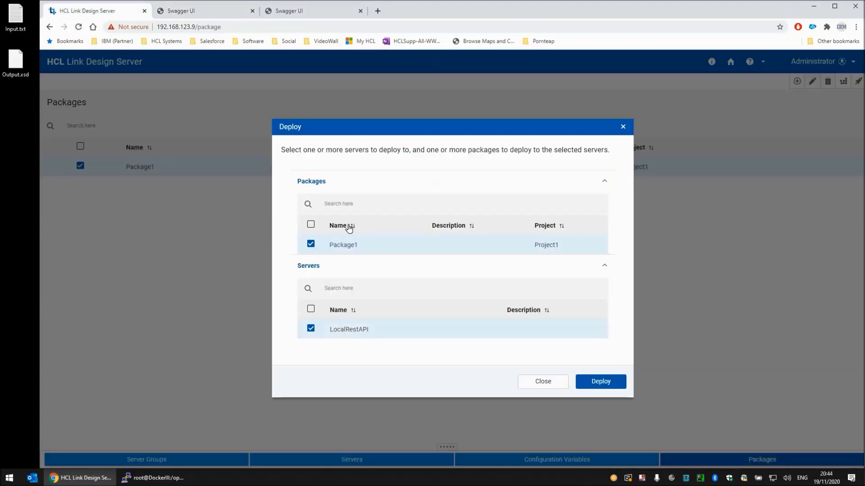
pyautogui.click(603, 383)
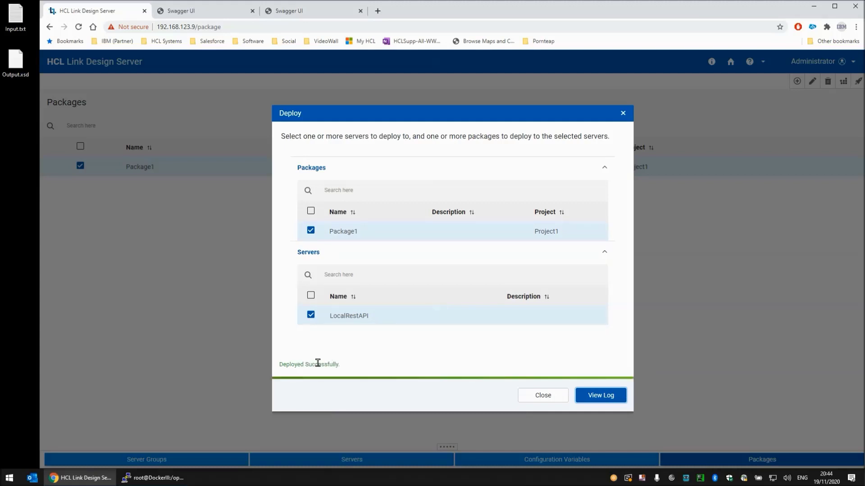
pyautogui.click(538, 395)
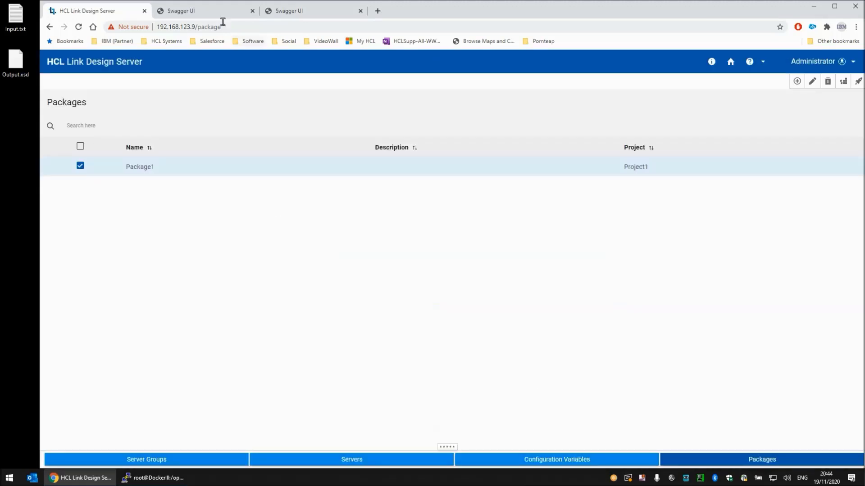
# Reload the HCL Link Endpoints page to check for Flow1 operations and return to the Design Server
pyautogui.click(209, 10)
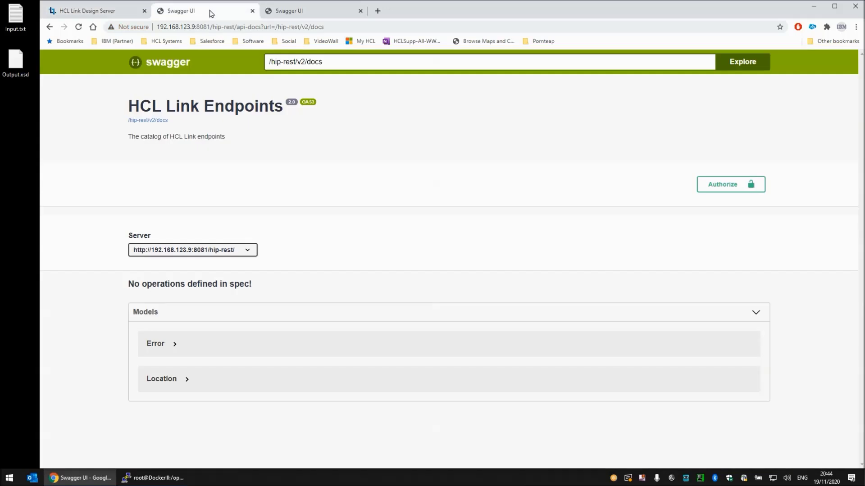
pyautogui.click(79, 28)
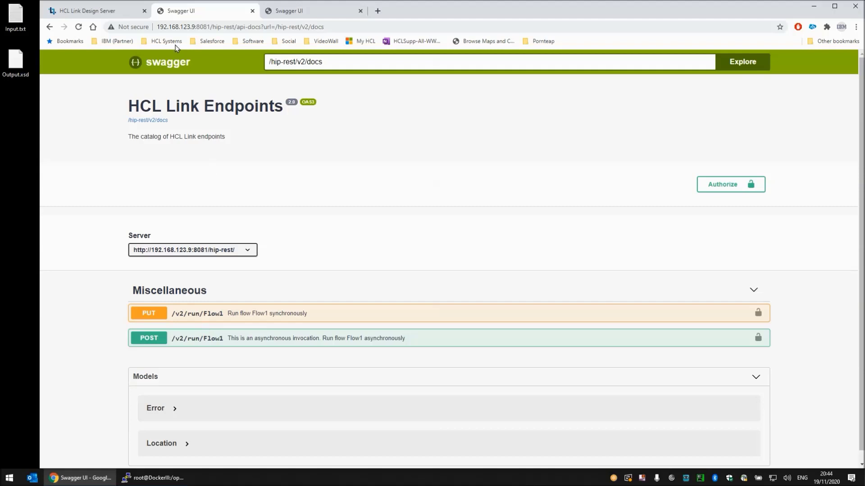
pyautogui.click(124, 12)
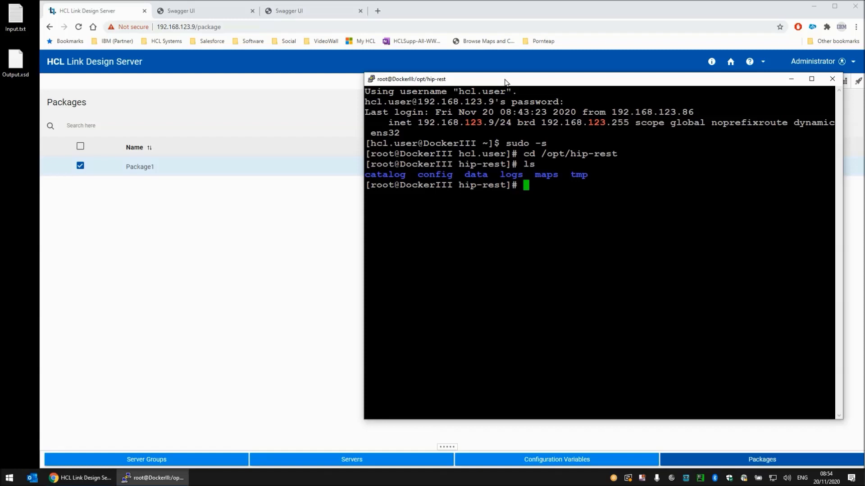
# In the root terminal, list the contents of the maps folder and of maps/Package1
pyautogui.write('ls maps')
pyautogui.press('Return')
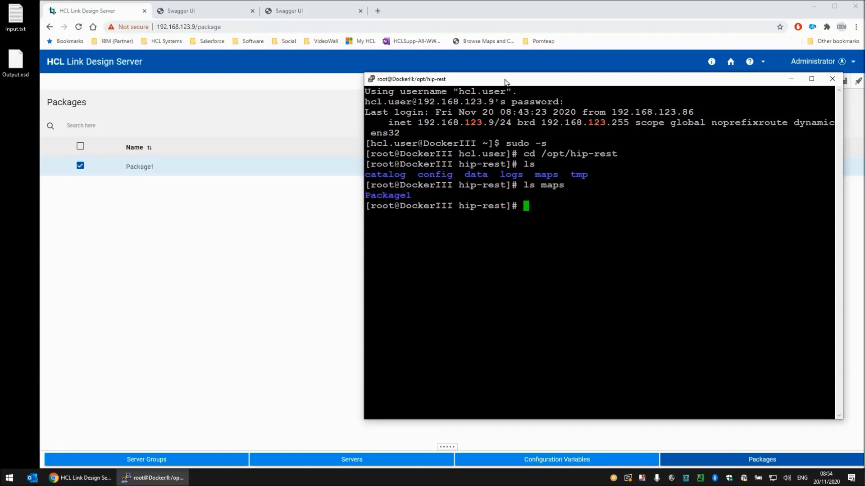
pyautogui.press('Up')
pyautogui.write('/Package1')
pyautogui.press('Return')
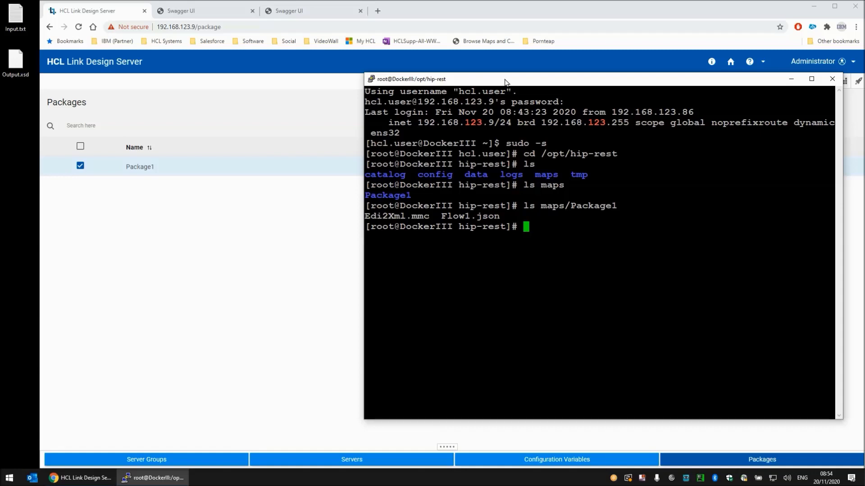
# Change to the data/input folder in the terminal and list its contents
pyautogui.write('cd data')
pyautogui.press('Return')
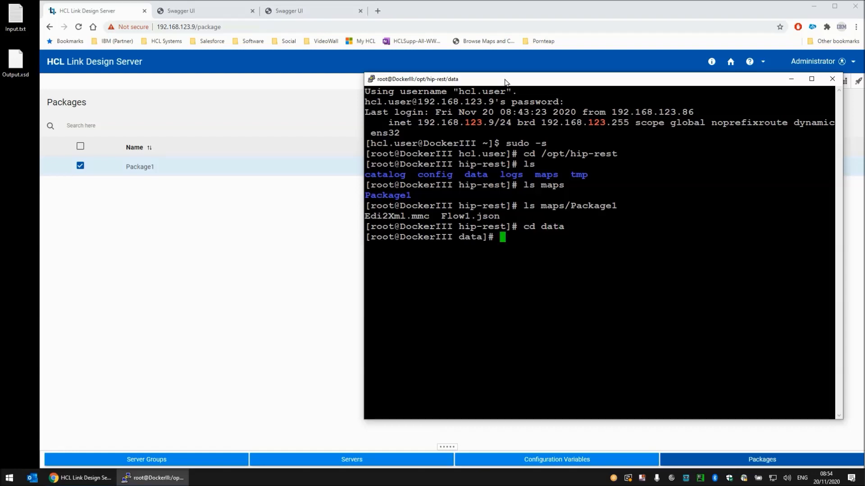
pyautogui.write('cd input')
pyautogui.press('Return')
pyautogui.write('ls')
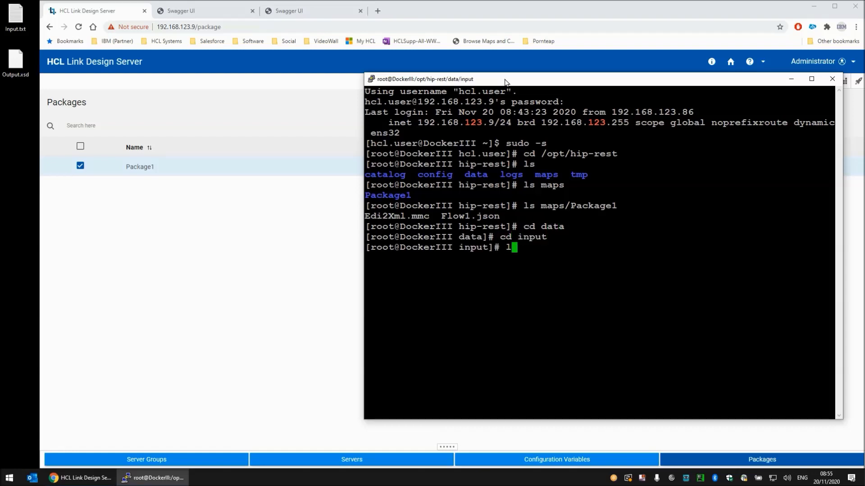
pyautogui.press('Return')
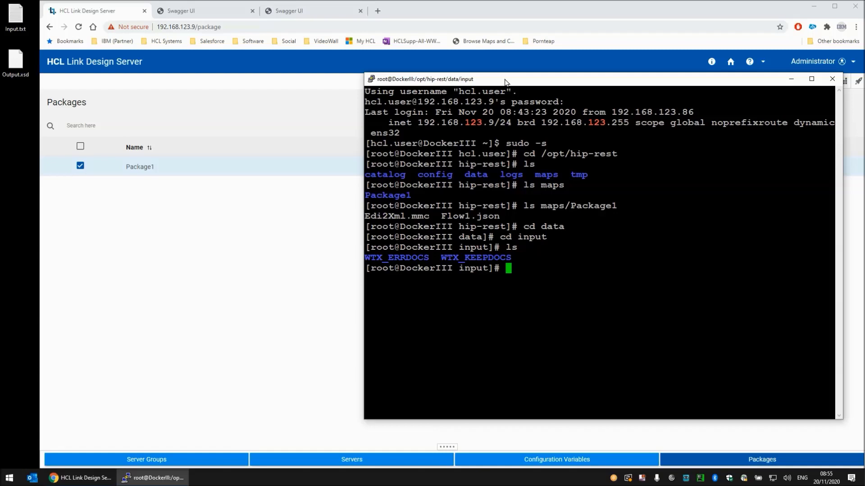
# Write "EDI: This is my data" to Test1.txt in the input folder with printf and list the folder
pyautogui.write('printf "EDI: This is m')
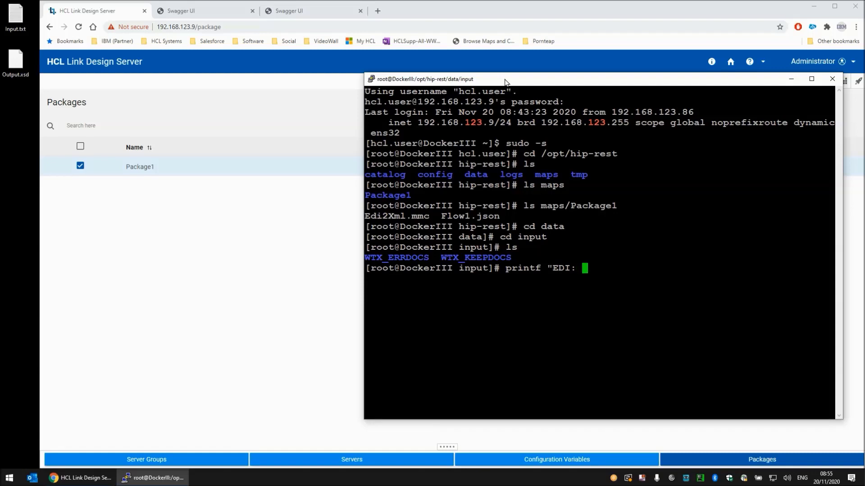
pyautogui.write('y dat')
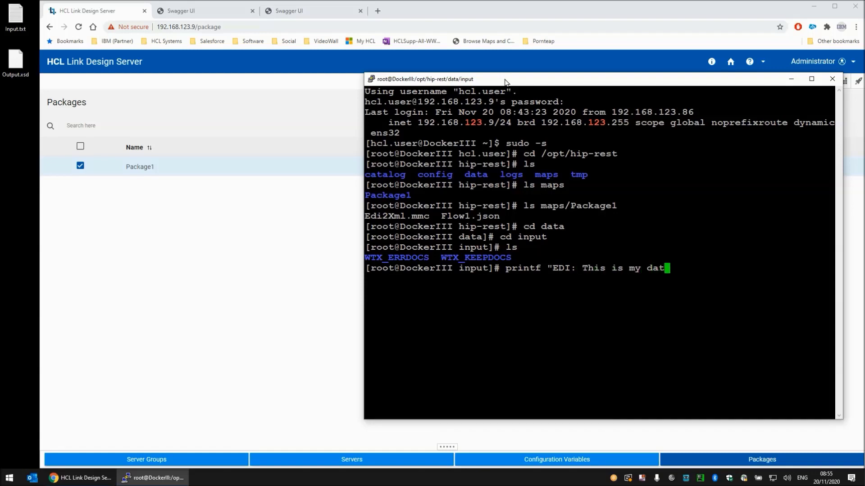
pyautogui.write('a" > Test1.txt')
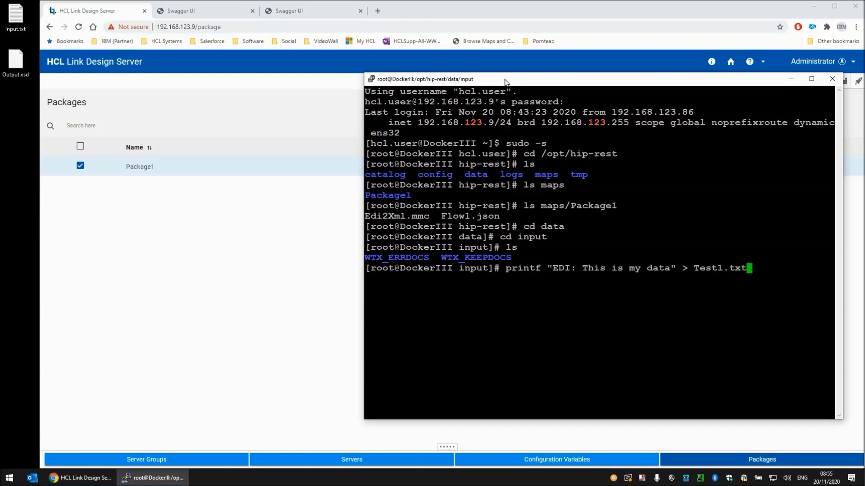
pyautogui.press('Return')
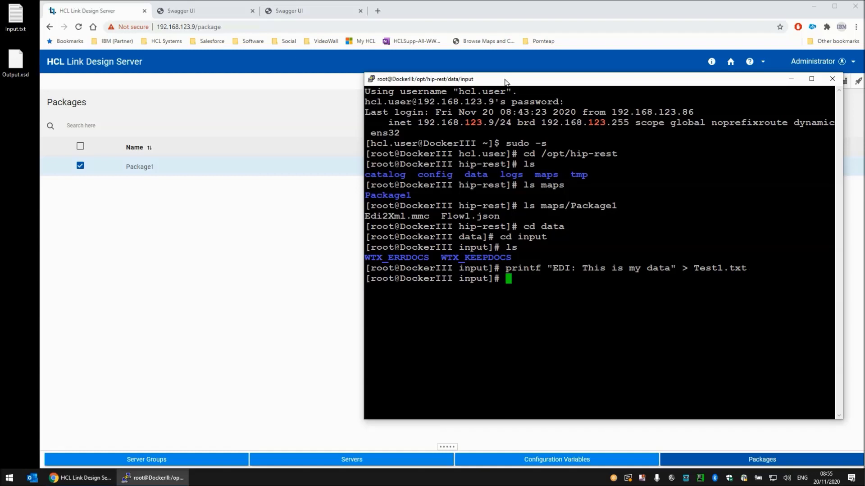
pyautogui.write('ls')
pyautogui.press('Return')
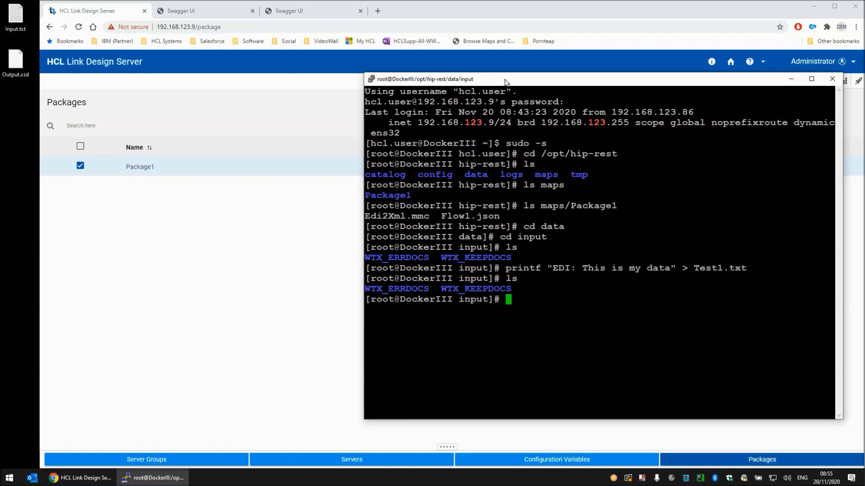
# Change to the ../output folder and list the generated files
pyautogui.write('cd ../output')
pyautogui.press('Return')
pyautogui.write('l')
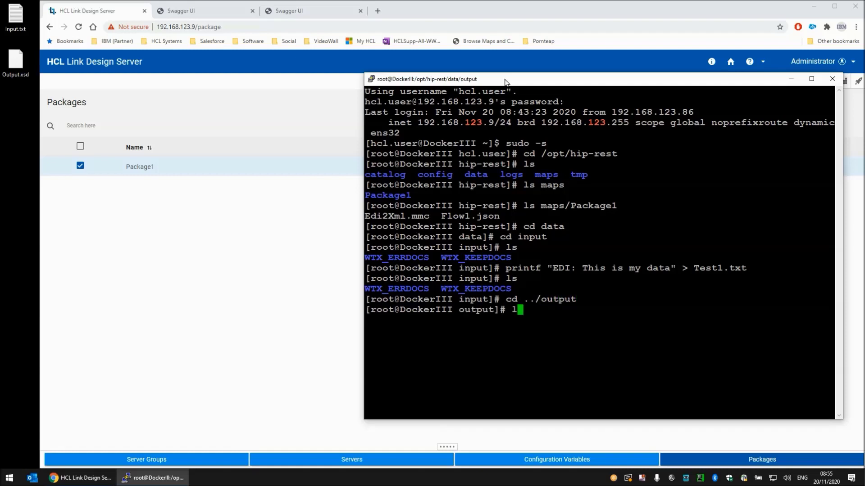
pyautogui.write('s')
pyautogui.press('Return')
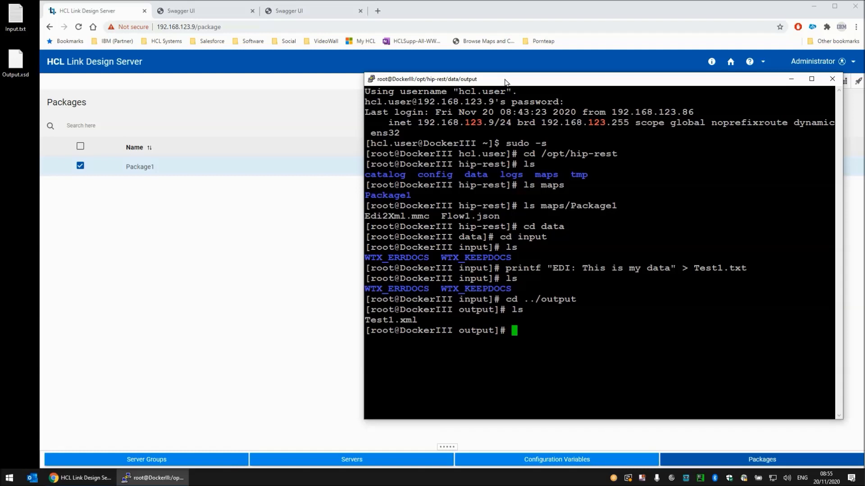
# Display the contents of Test1.xml and examine the text in its Data element
pyautogui.write('cat test1.xml')
pyautogui.press('BackSpace')
pyautogui.press('BackSpace')
pyautogui.press('BackSpace')
pyautogui.press('BackSpace')
pyautogui.press('BackSpace')
pyautogui.press('BackSpace')
pyautogui.press('BackSpace')
pyautogui.press('BackSpace')
pyautogui.press('BackSpace')
pyautogui.write('Test1.xml')
pyautogui.press('Return')
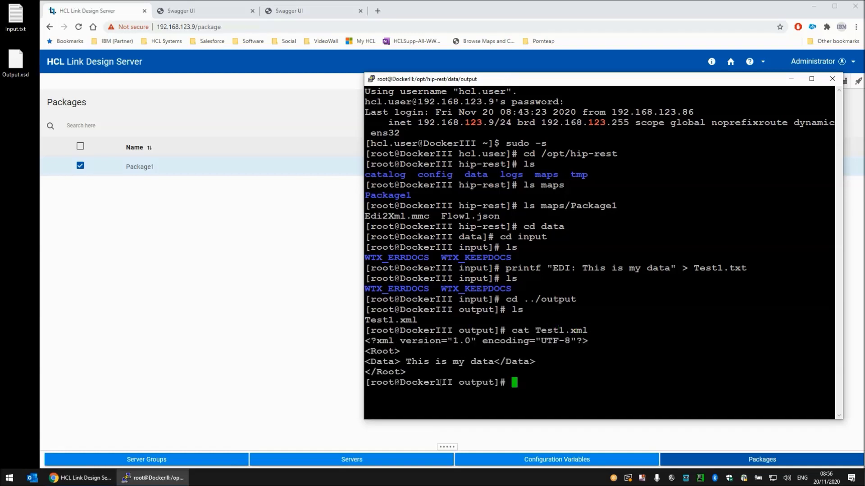
pyautogui.moveTo(407, 362); pyautogui.dragTo(494, 362)
pyautogui.click(587, 366)
# Go up to the data folder and list the contents of logs
pyautogui.write('cd ../')
pyautogui.press('BackSpace')
pyautogui.press('Return')
pyautogui.write('ls logs')
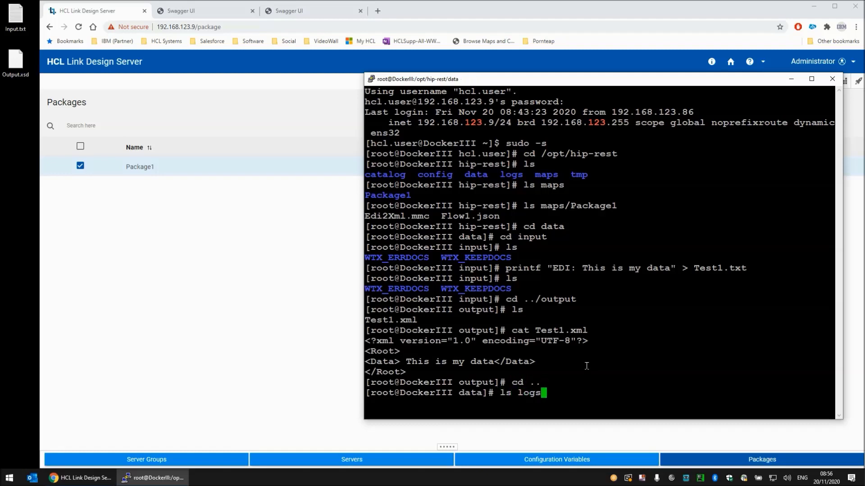
pyautogui.press('Return')
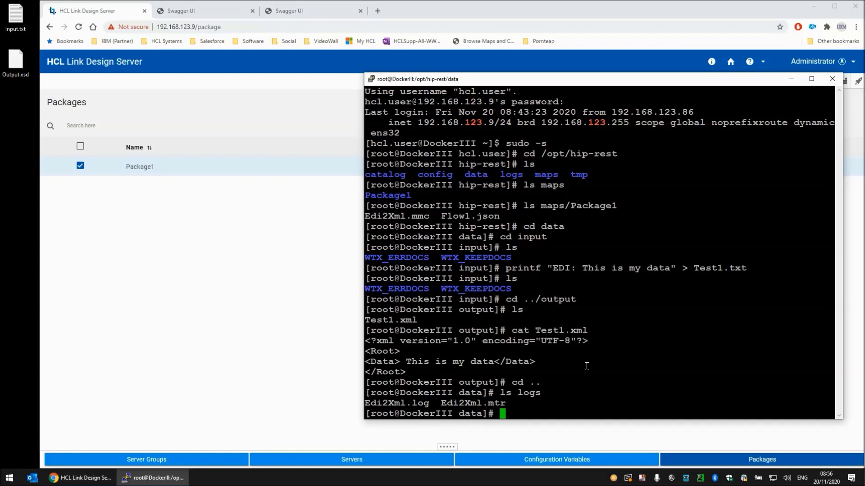
# From the output folder, write "This is garbage" to ../input/Test2.txt with printf, listing the output files before and after
pyautogui.write('cd output')
pyautogui.press('Return')
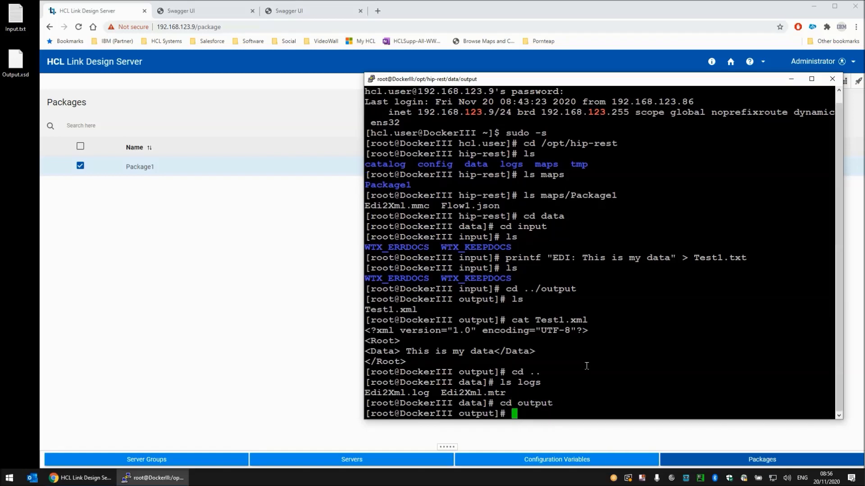
pyautogui.write('ls')
pyautogui.press('Return')
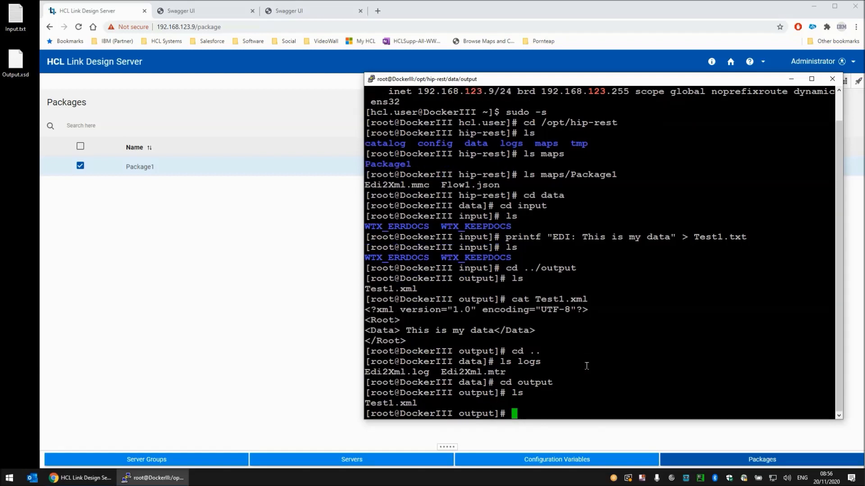
pyautogui.write('printf "This is garbage"')
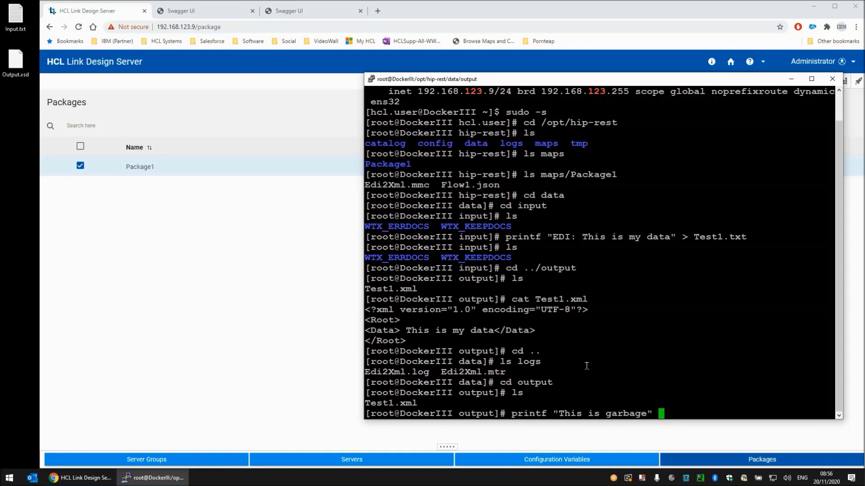
pyautogui.write(' > ../input/Test')
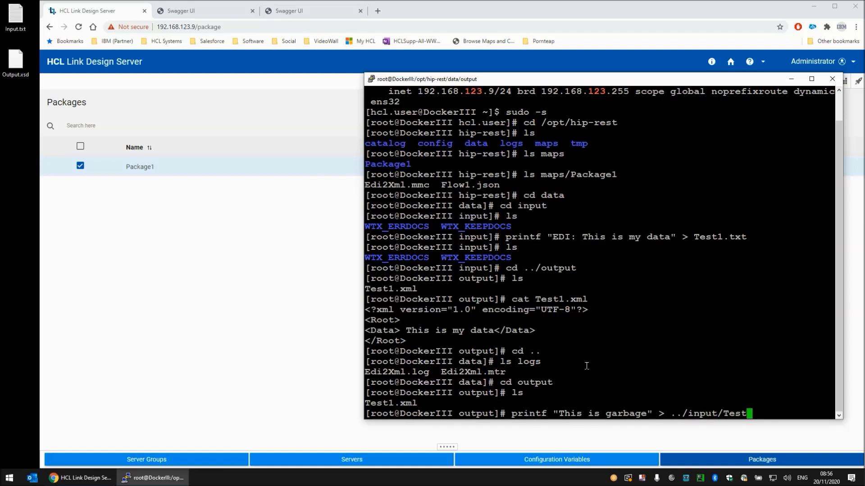
pyautogui.write('2.txt')
pyautogui.press('Return')
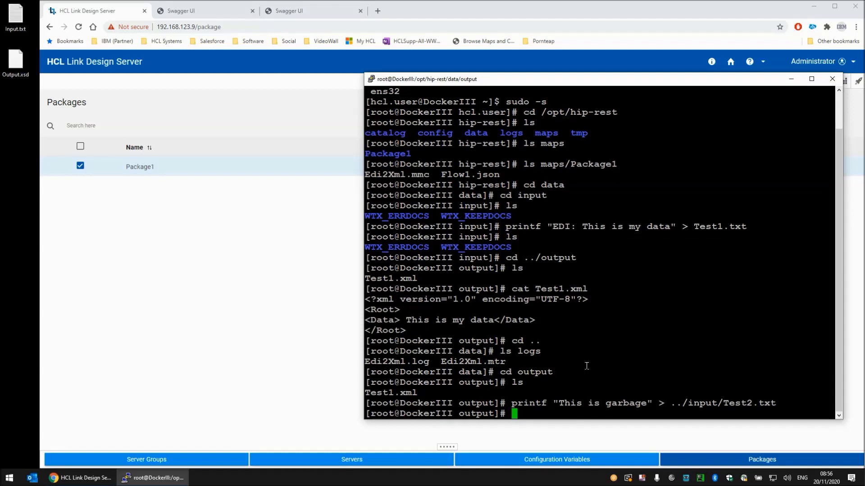
pyautogui.write('ls')
pyautogui.press('Return')
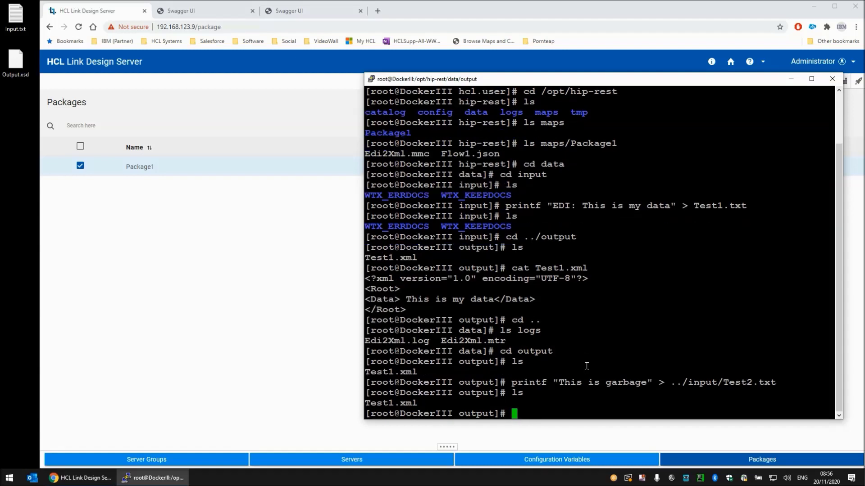
# Change to the ../logs folder, display the .log file and examine the message in its execution summary
pyautogui.write('cd ../logs')
pyautogui.press('Return')
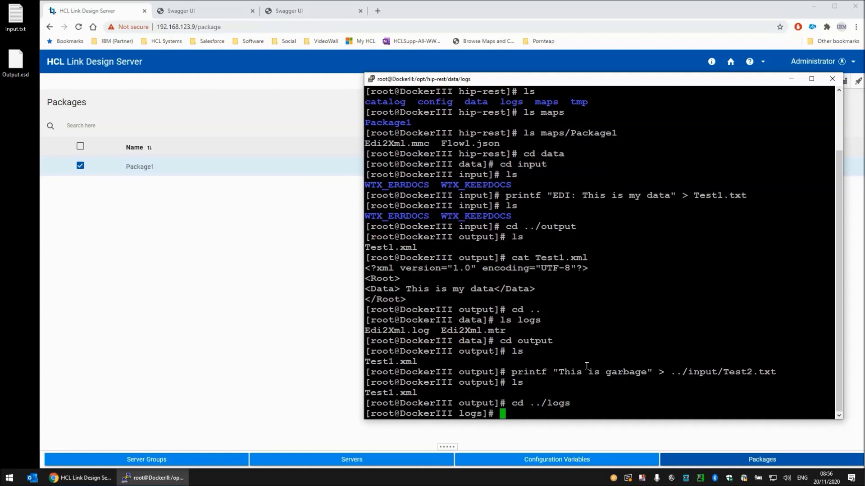
pyautogui.write('cat *log')
pyautogui.press('Return')
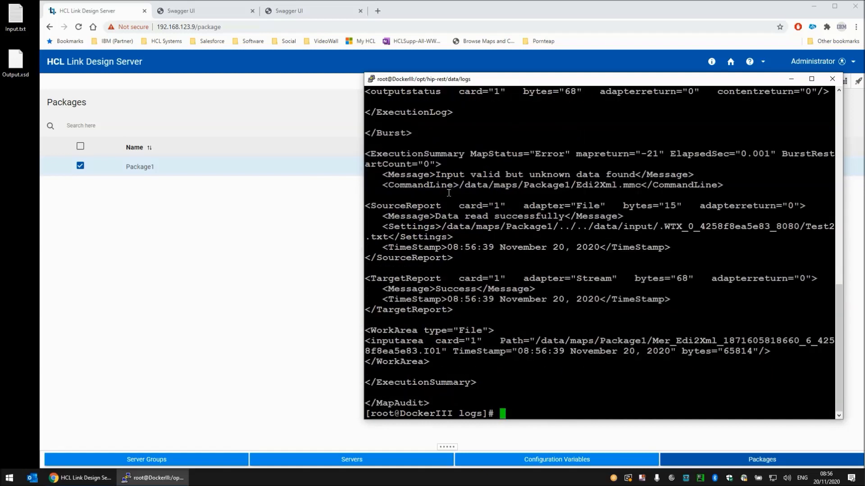
pyautogui.moveTo(430, 174); pyautogui.dragTo(658, 176)
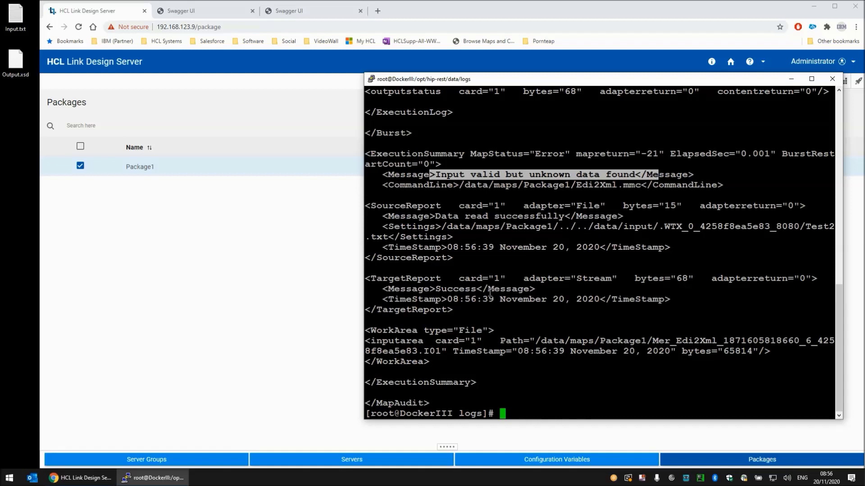
# Display the .mtr trace file and examine the validation message for the garbage input
pyautogui.write('cat *mtr')
pyautogui.press('Return')
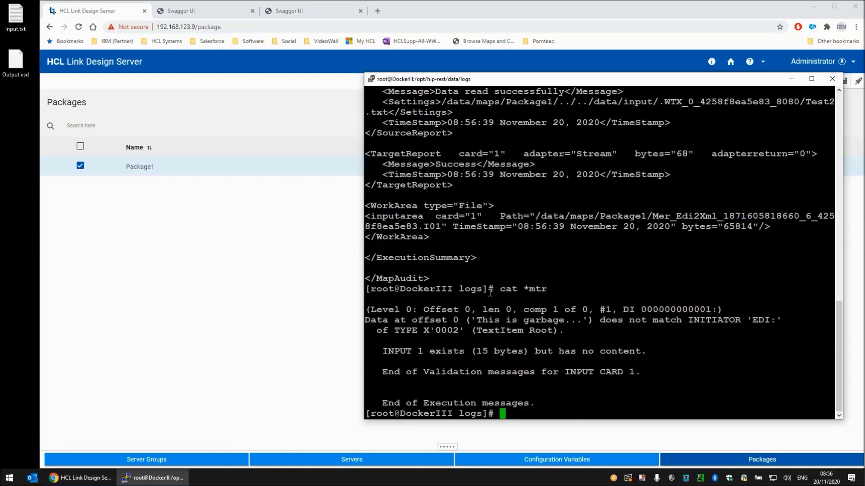
pyautogui.moveTo(470, 321); pyautogui.dragTo(779, 320)
# Return to the ../input/ folder and list its contents
pyautogui.write('c')
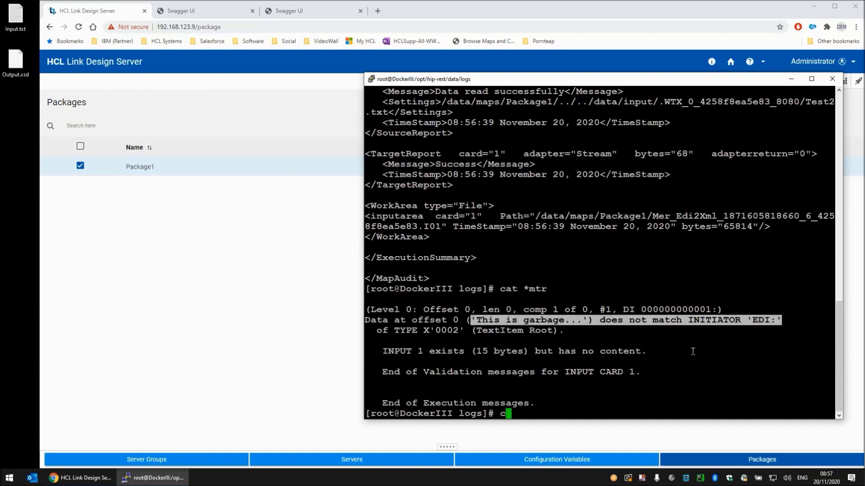
pyautogui.write('d ../input/')
pyautogui.press('Return')
pyautogui.write('ls')
pyautogui.press('Return')
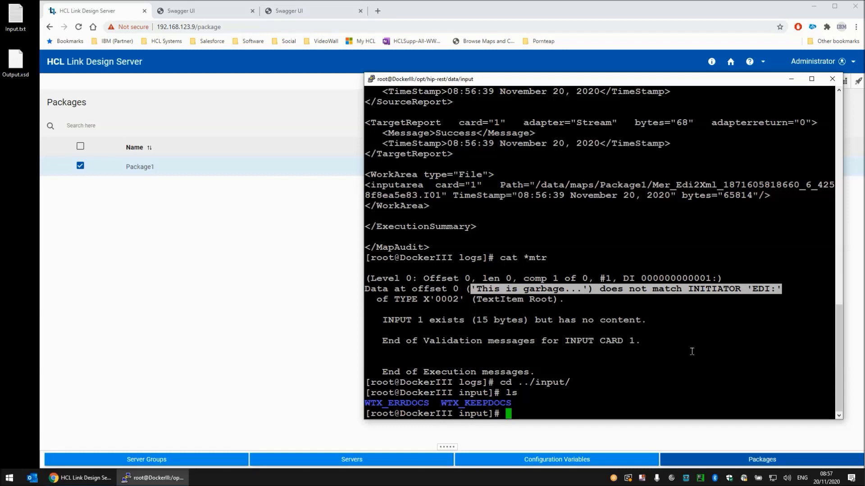
# List the contents of the WTX_ERRDOCS folder to check for the rejected input file
pyautogui.write('ls W')
pyautogui.press('Tab')
pyautogui.write('E')
pyautogui.press('Tab')
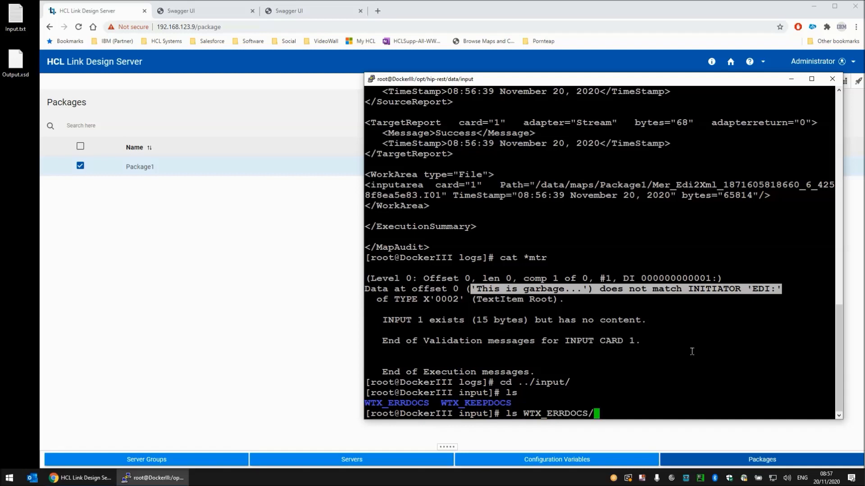
pyautogui.press('Return')
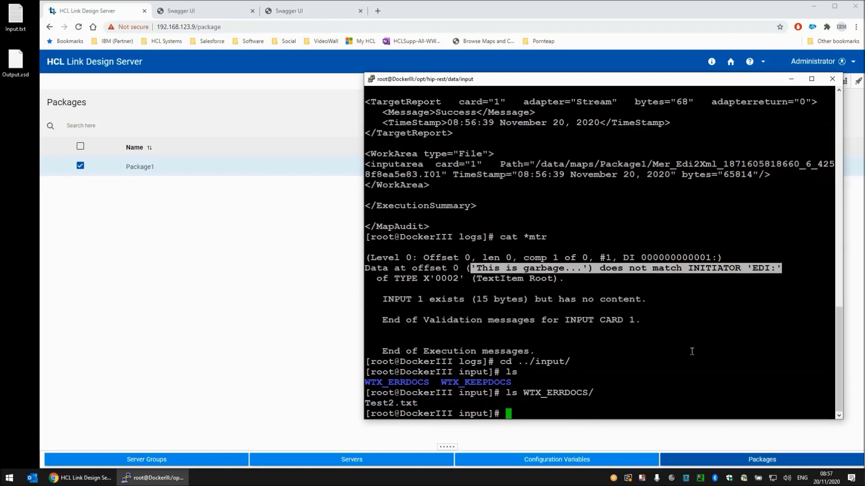